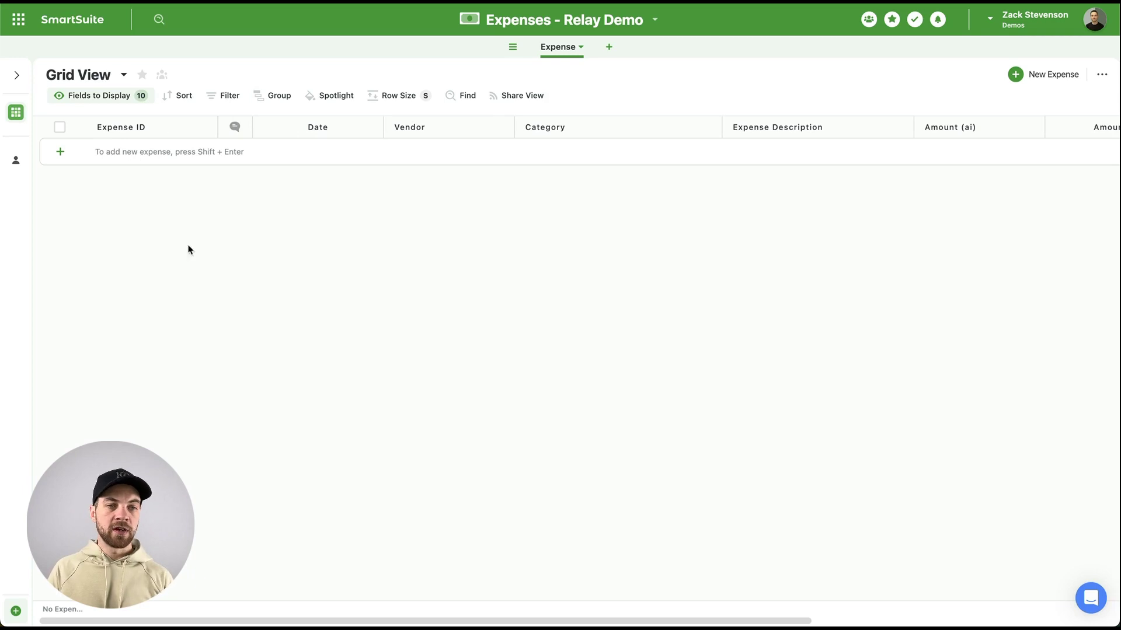
Inspect the Expense ID field settings without changes and scroll across the empty Expense table's columns
click(119, 127)
click(167, 417)
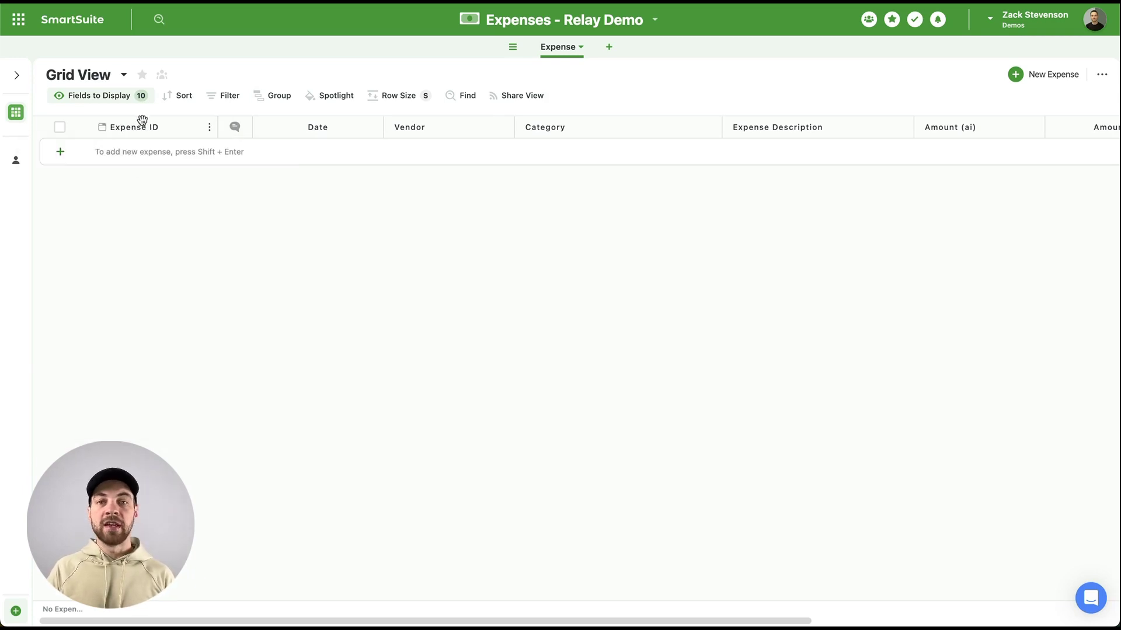
scroll(165, 183, right, 3)
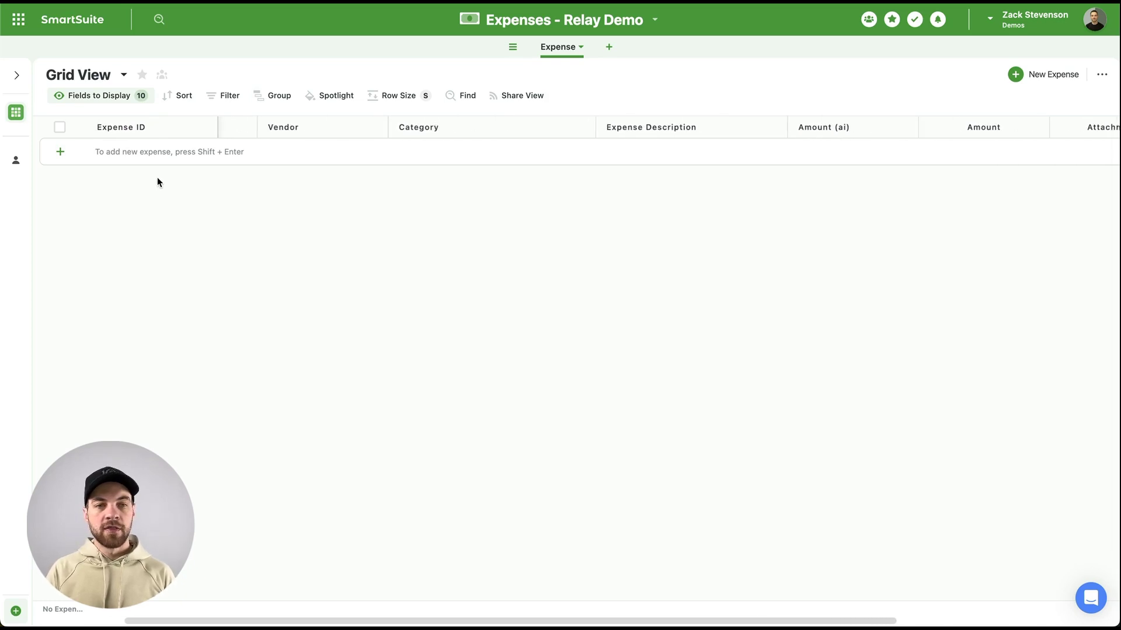
scroll(158, 180, left, 3)
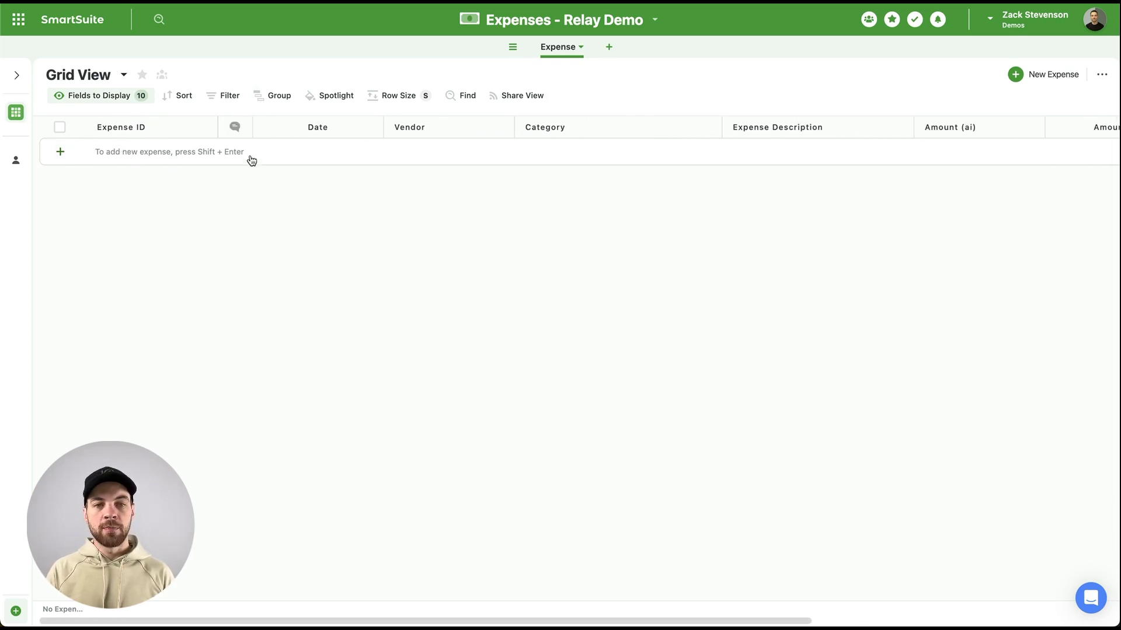
scroll(356, 243, right, 2)
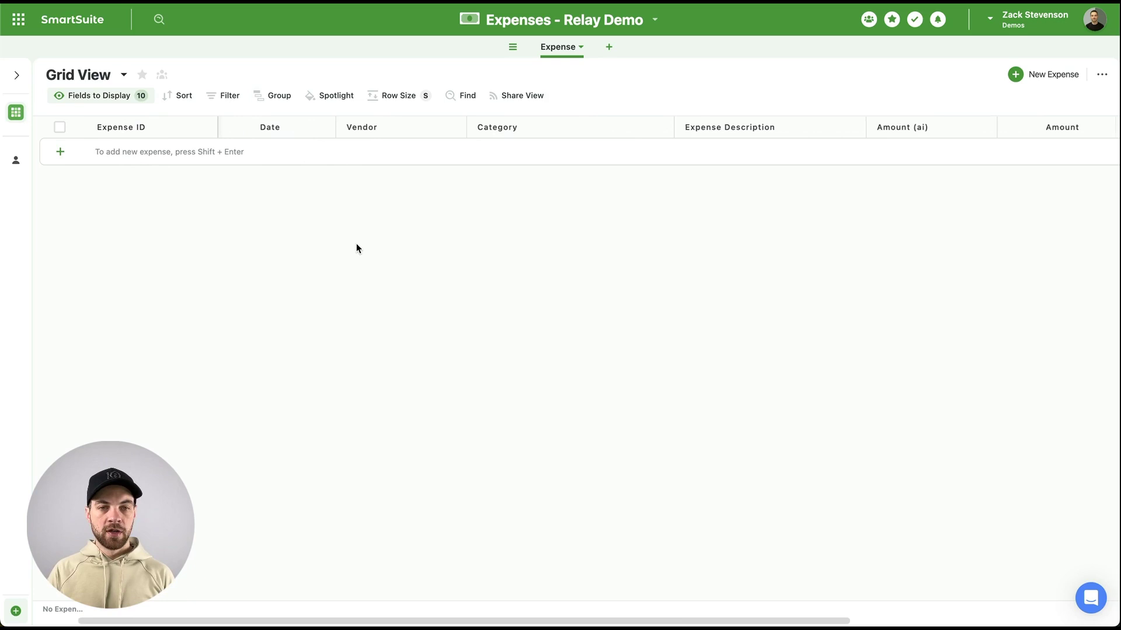
scroll(354, 243, left, 1)
scroll(352, 246, left, 1)
scroll(327, 228, right, 2)
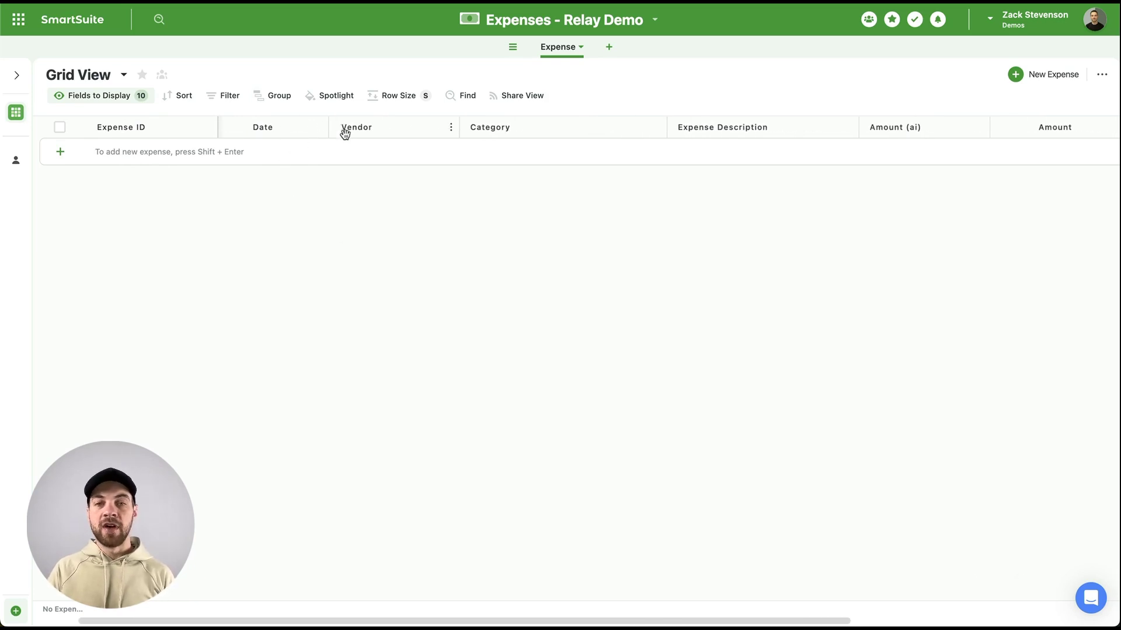
scroll(531, 164, right, 5)
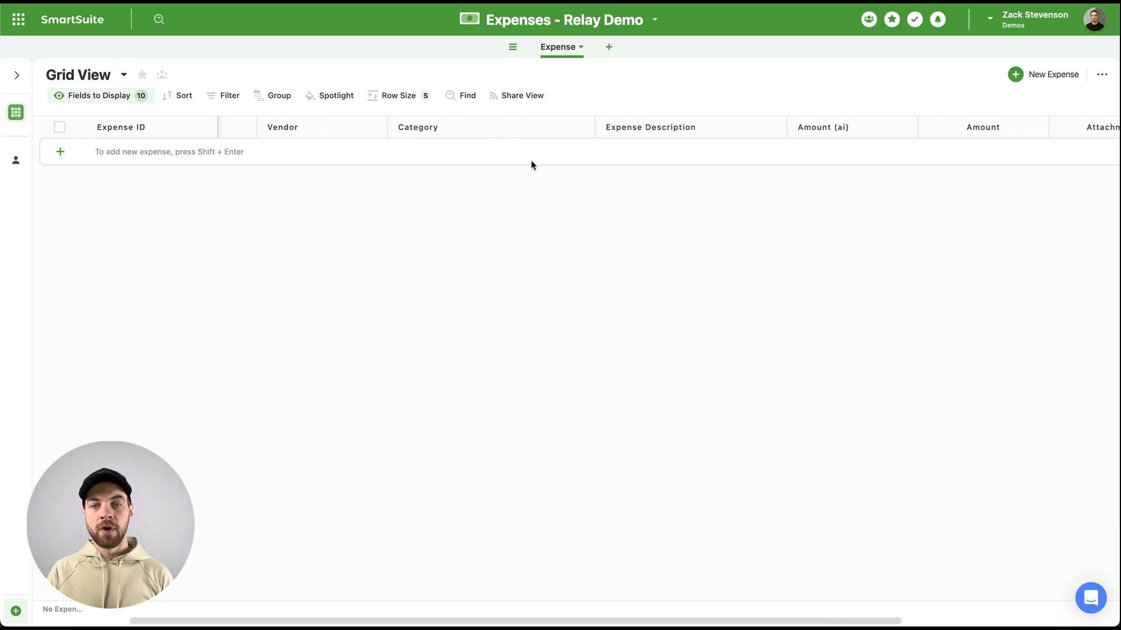
scroll(516, 138, right, 3)
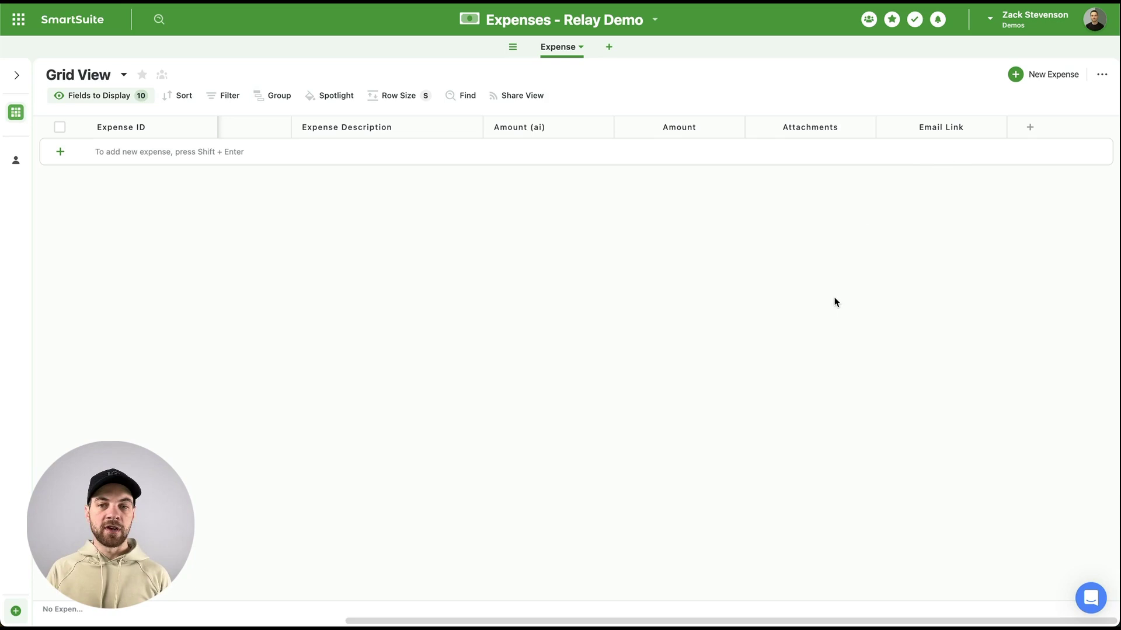
scroll(832, 299, left, 5)
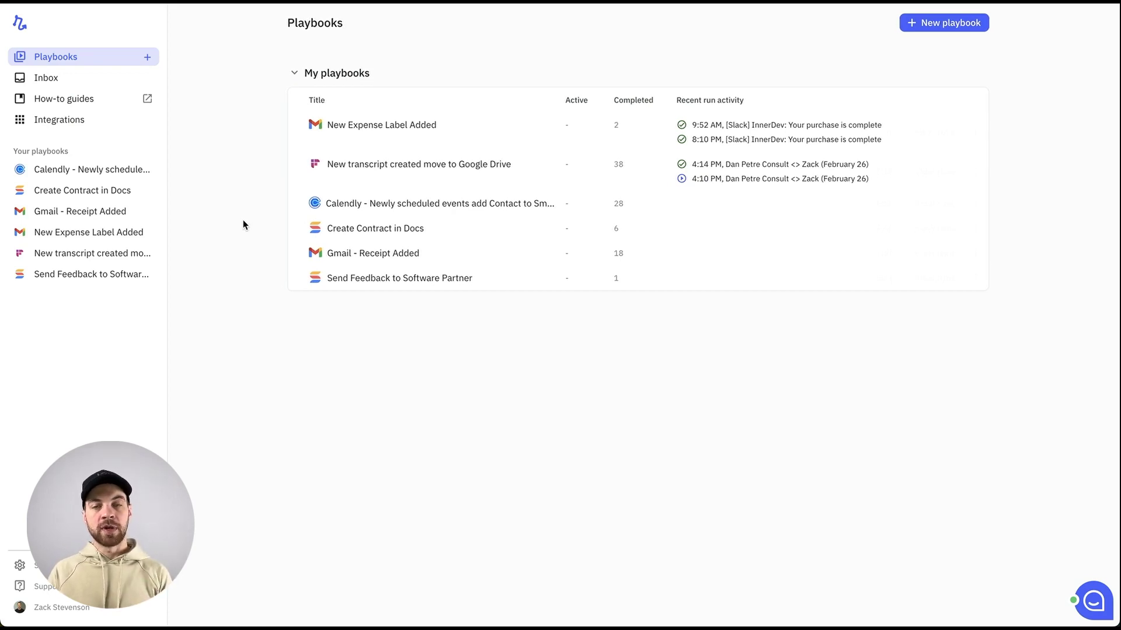
Create a new Untitled playbook and browse the connected apps under Integrations
click(954, 27)
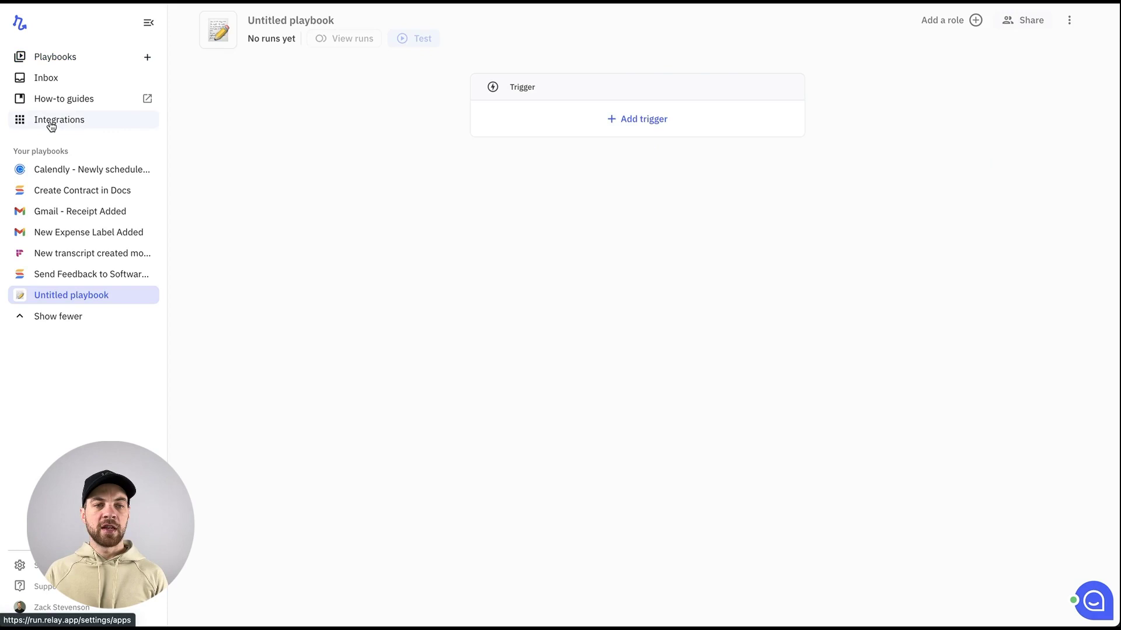
click(51, 125)
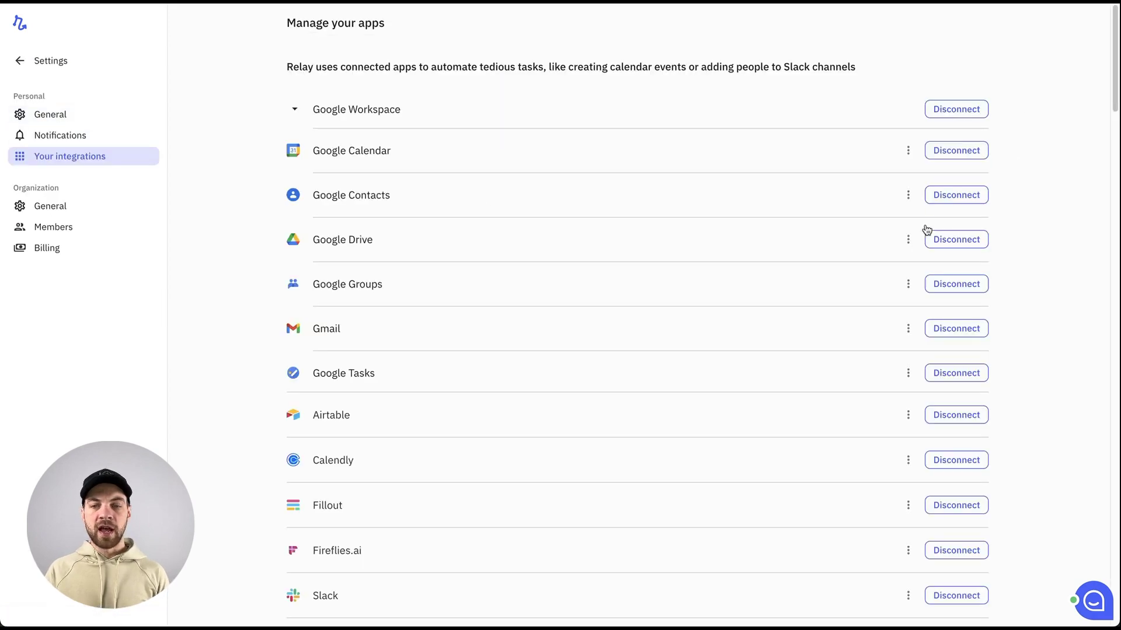
scroll(927, 233, down, 9)
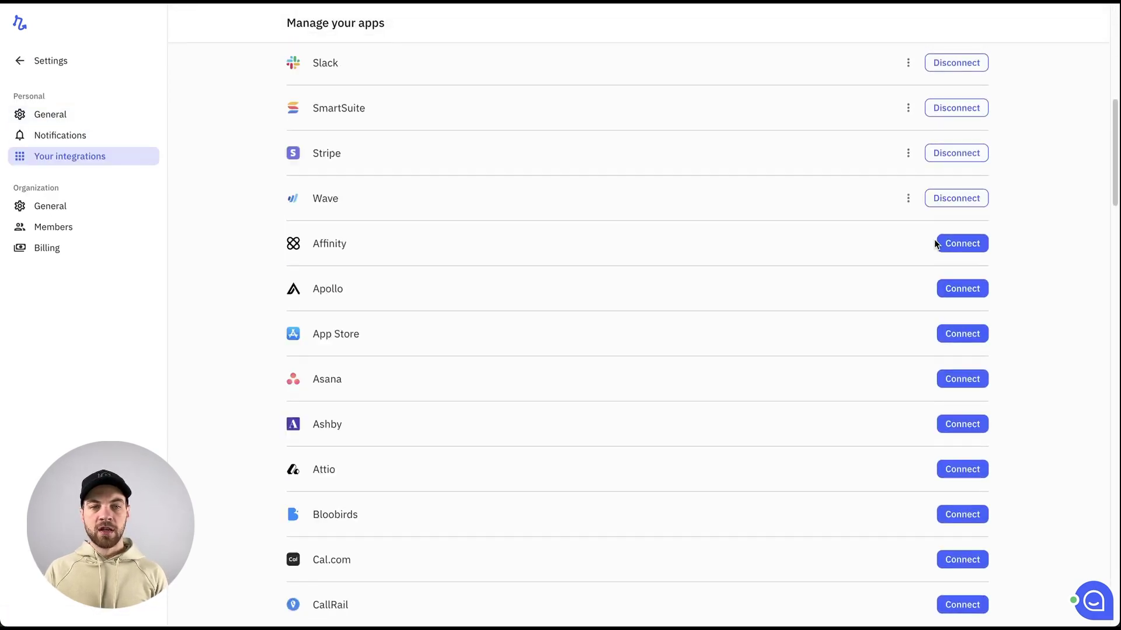
scroll(1045, 236, up, 8)
scroll(1044, 238, down, 2)
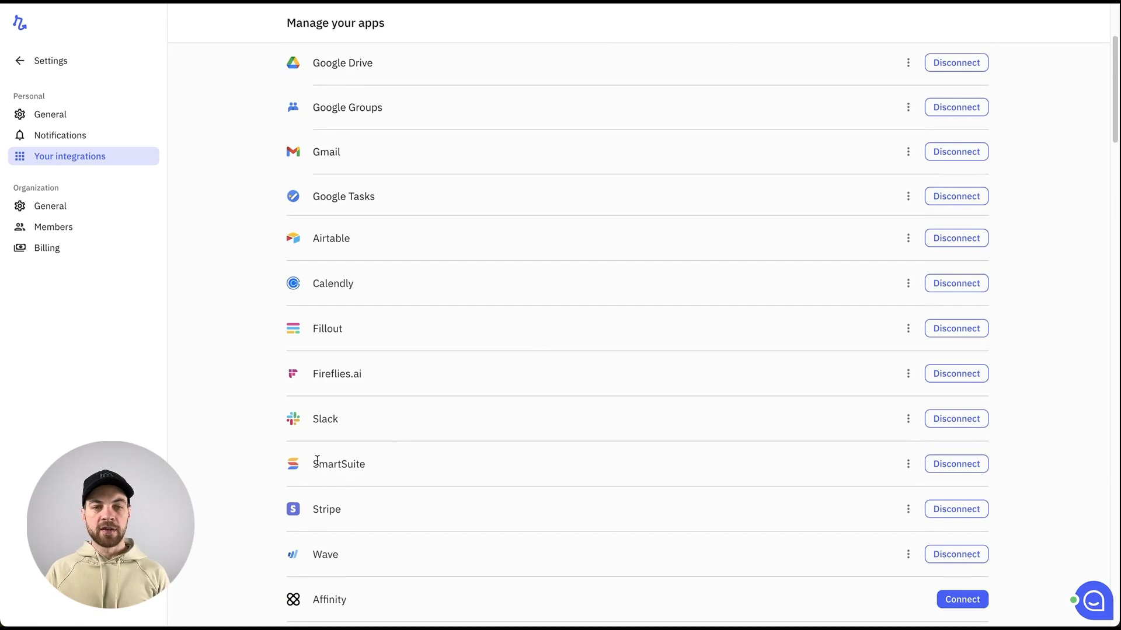
scroll(853, 465, up, 3)
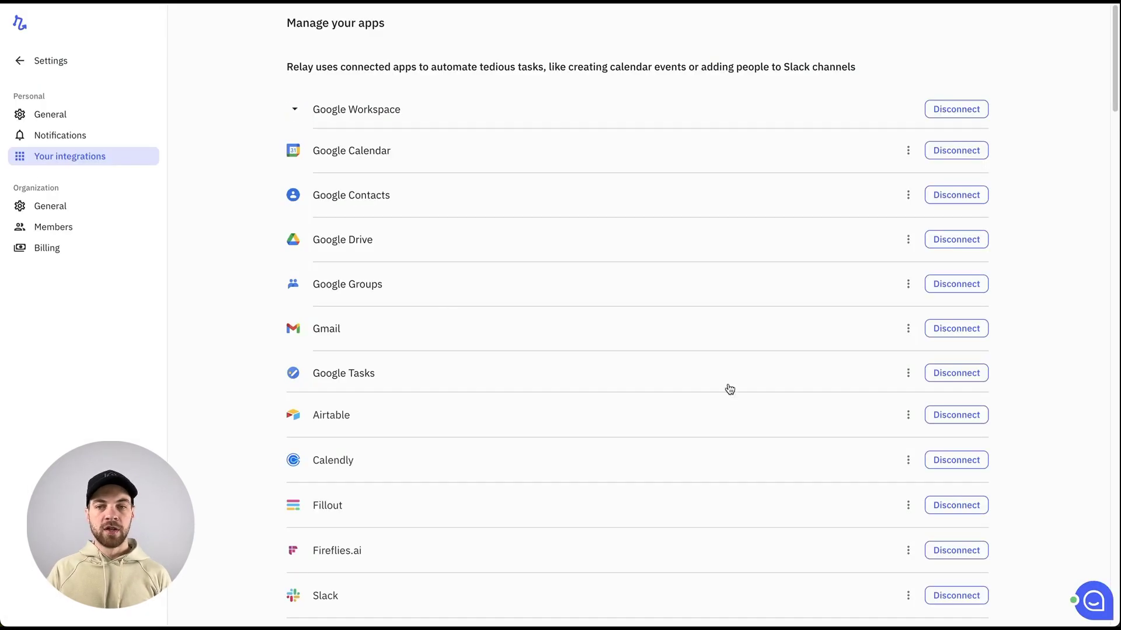
scroll(966, 353, down, 5)
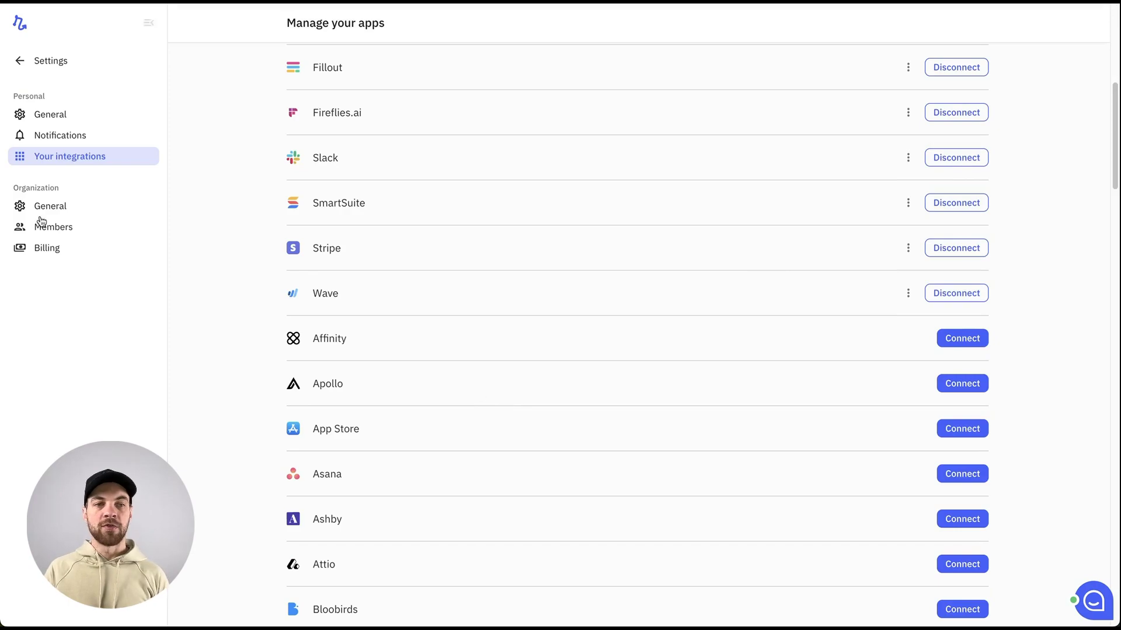
scroll(205, 220, up, 6)
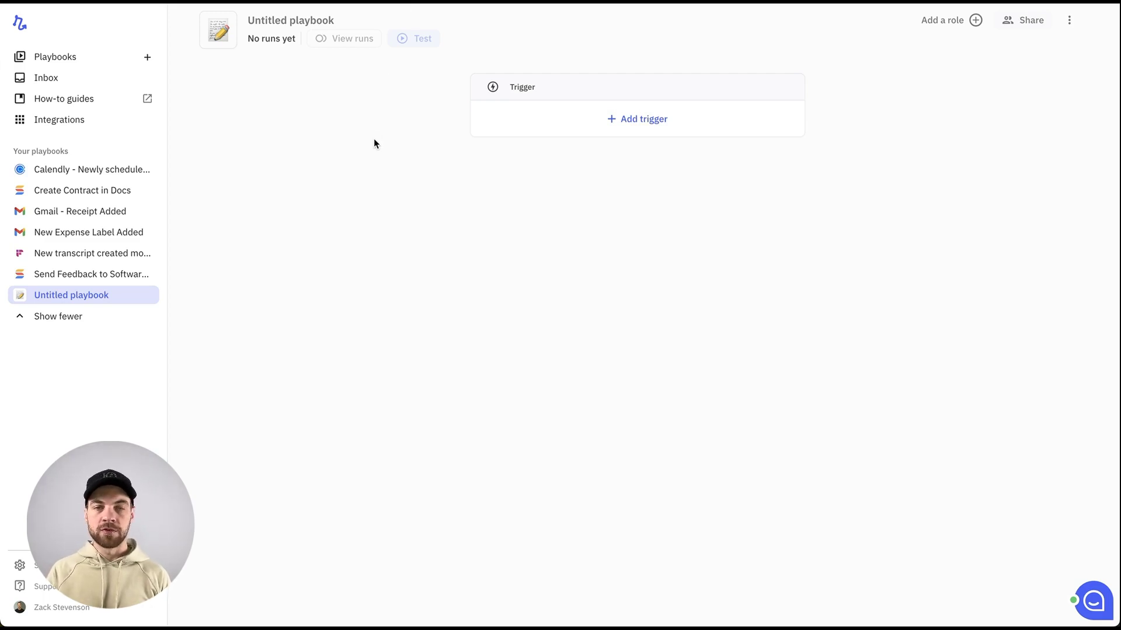
Add a Gmail 'Label added' trigger for the _New Expense label
click(644, 121)
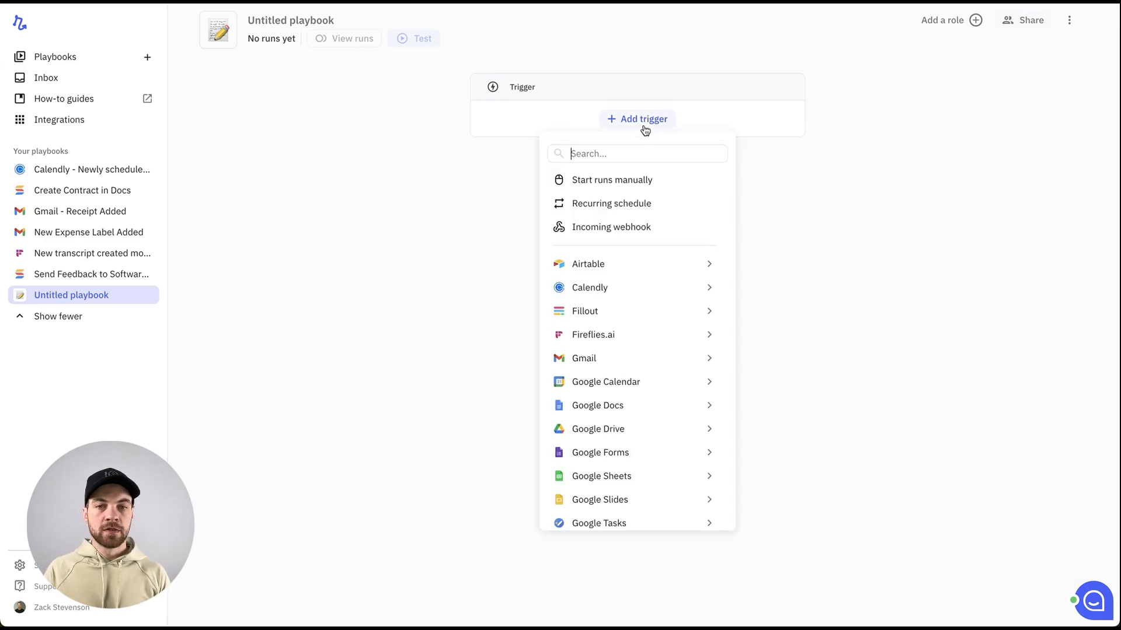
text(gma)
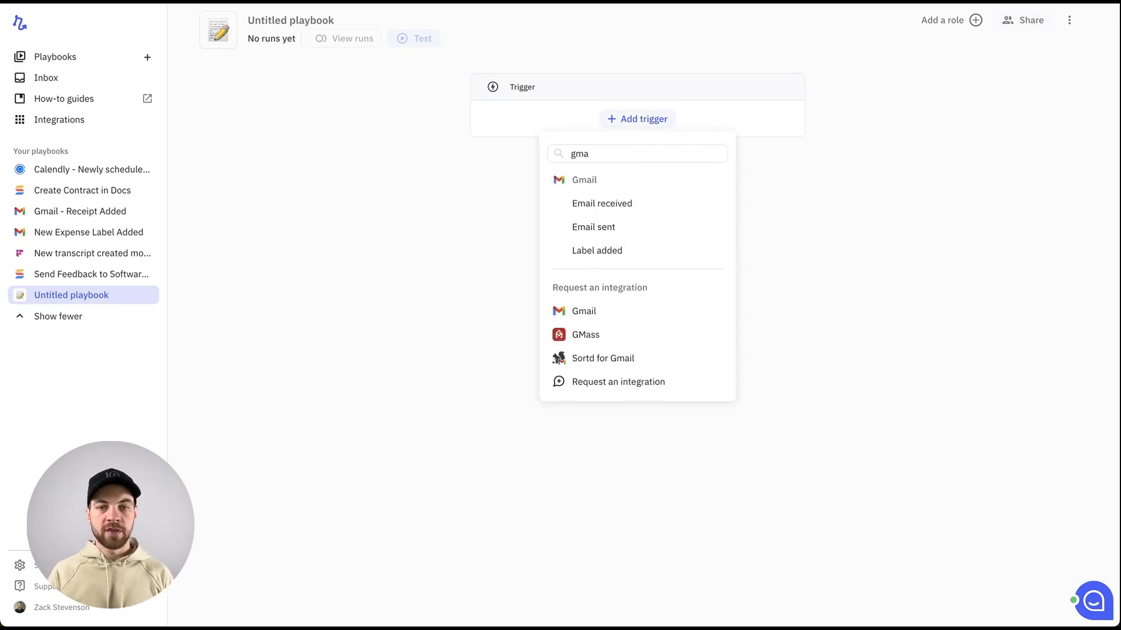
click(624, 251)
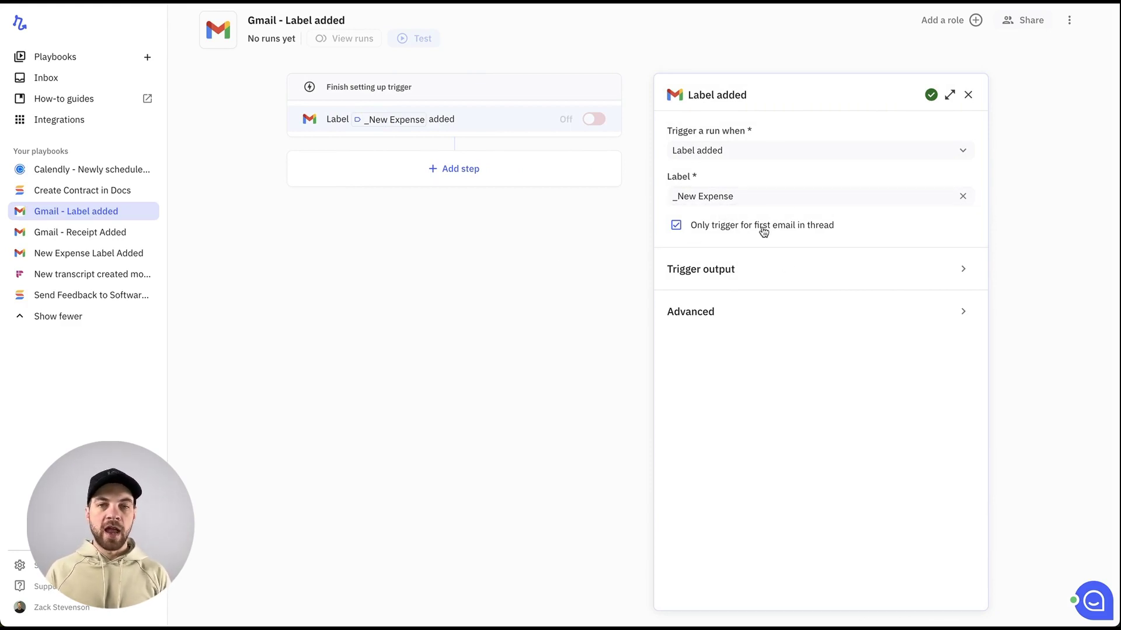
Add a SmartSuite Create record step for the Expense table
click(451, 167)
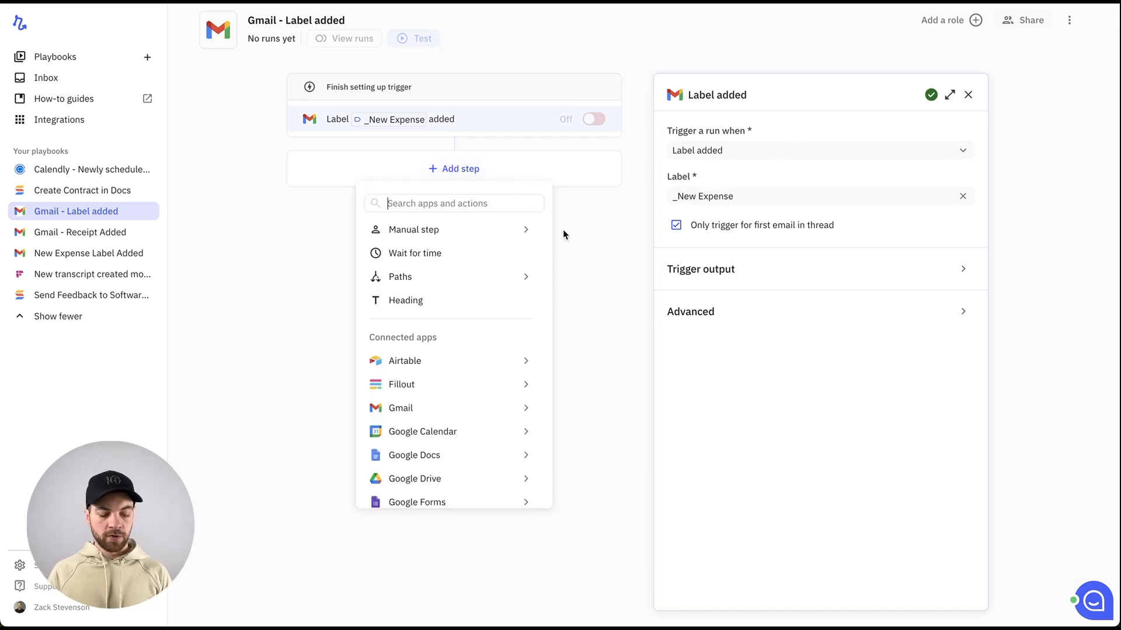
text(smart)
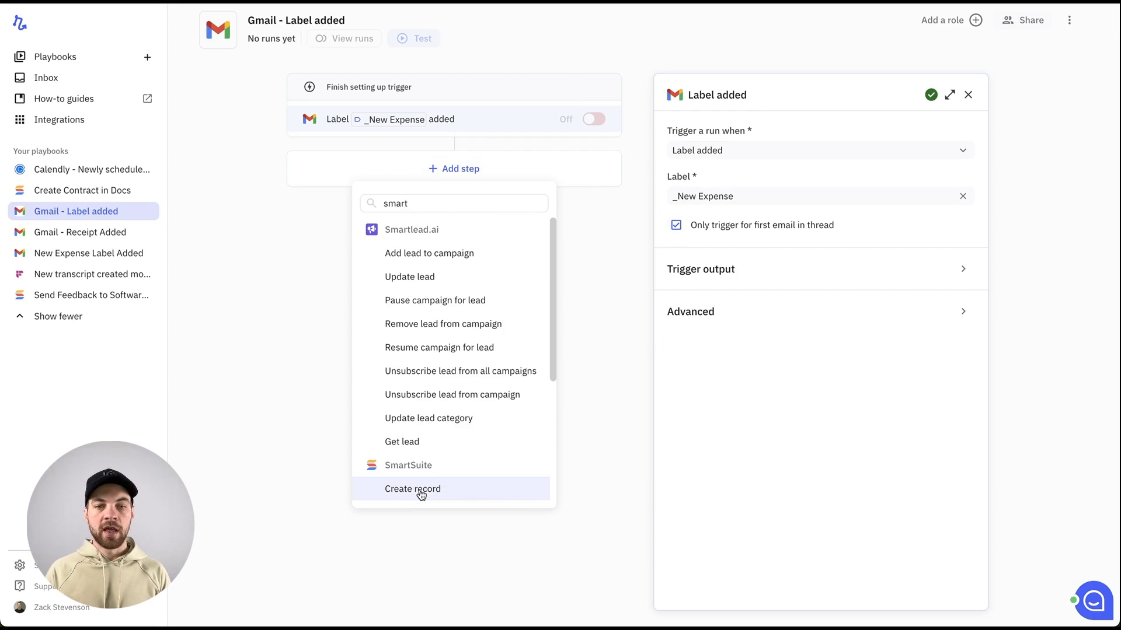
click(419, 490)
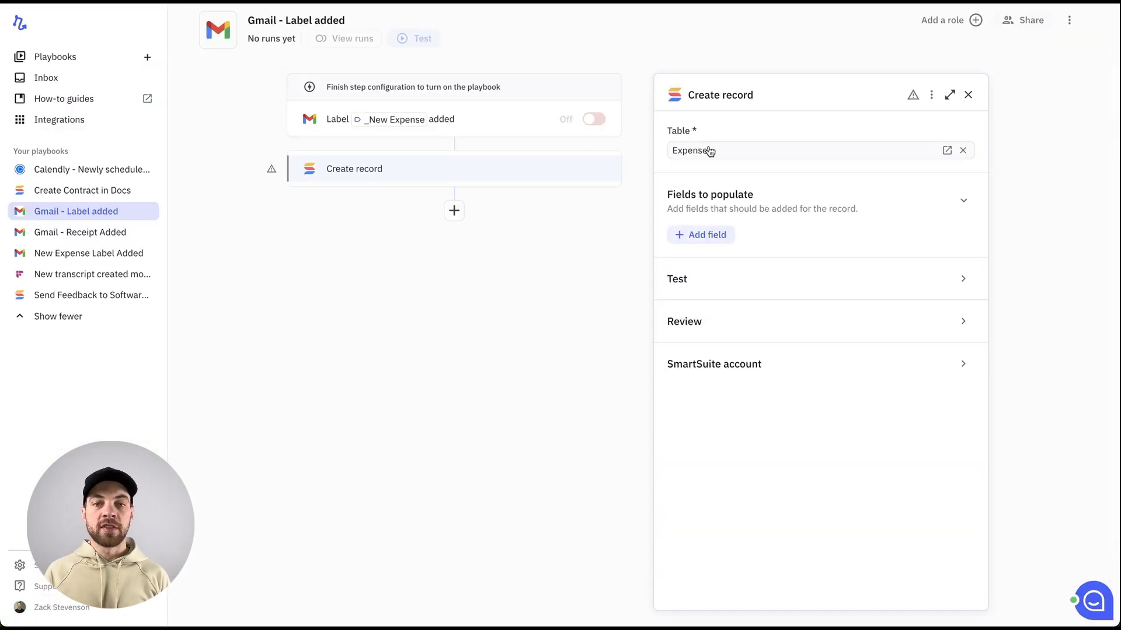
Add the Date, Vendor, Category, Expense Description and Amount (ai) fields to the record
click(715, 246)
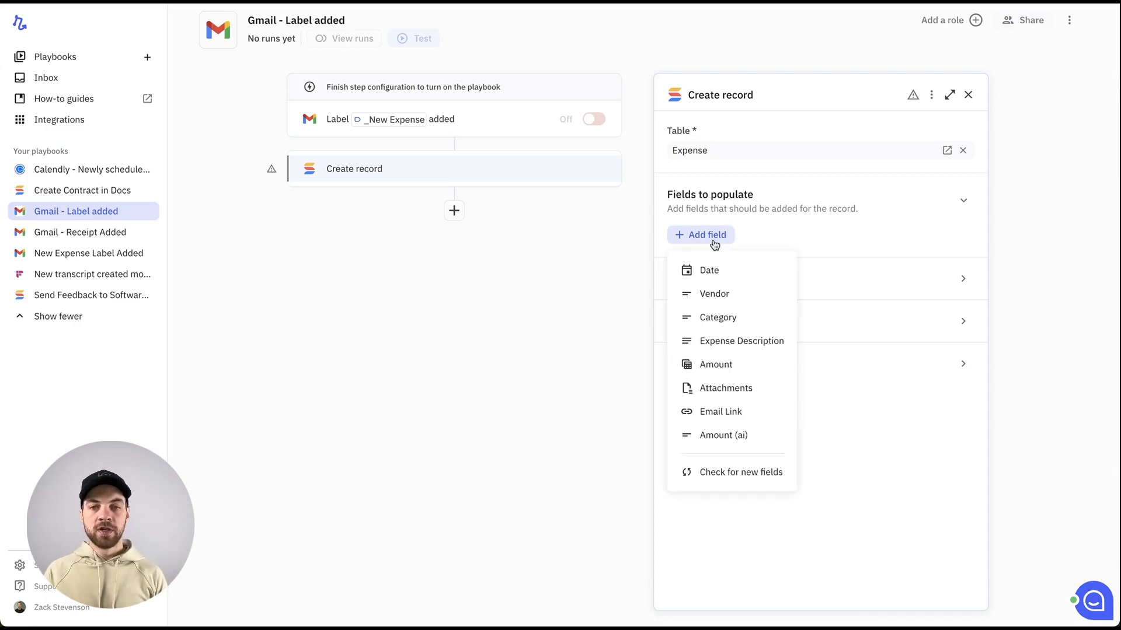
click(738, 279)
click(693, 286)
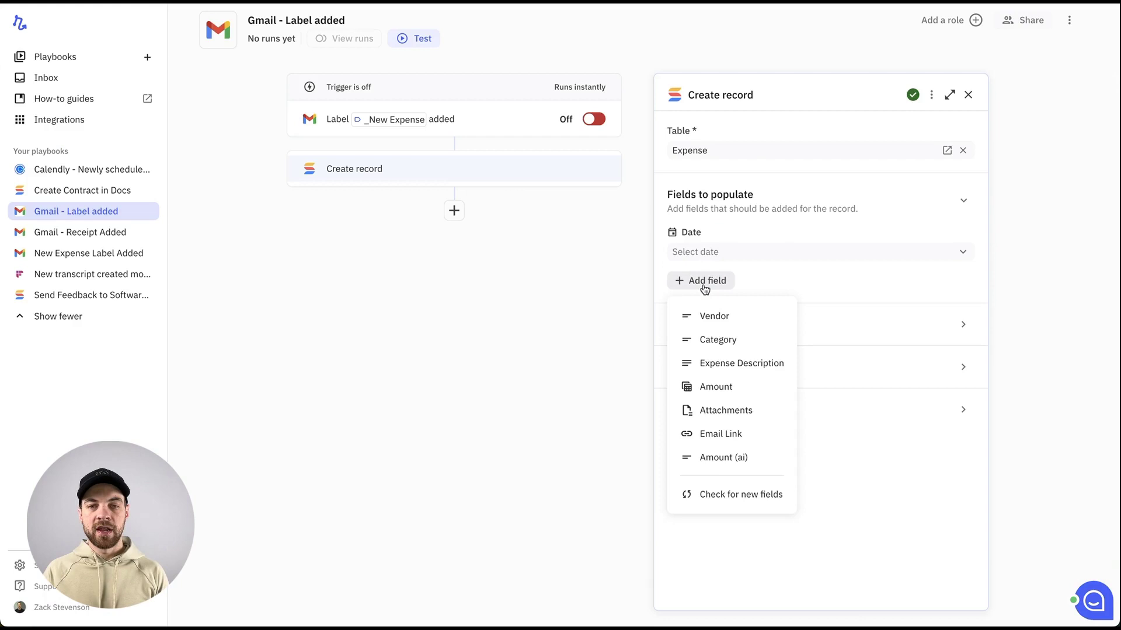
click(713, 315)
click(711, 327)
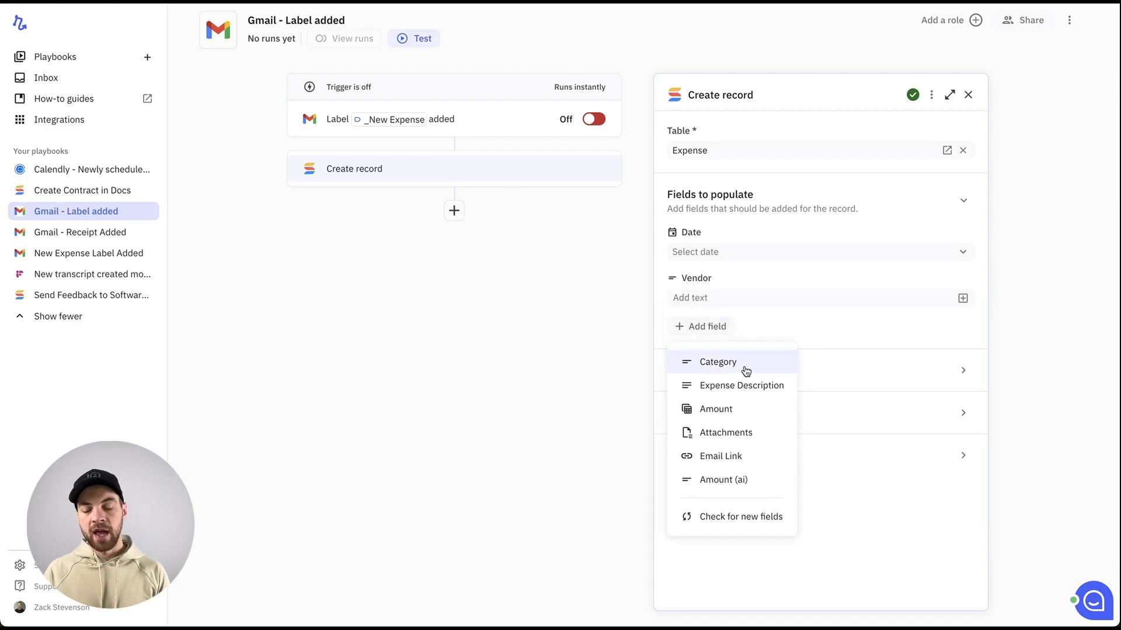
click(740, 365)
click(708, 372)
click(748, 418)
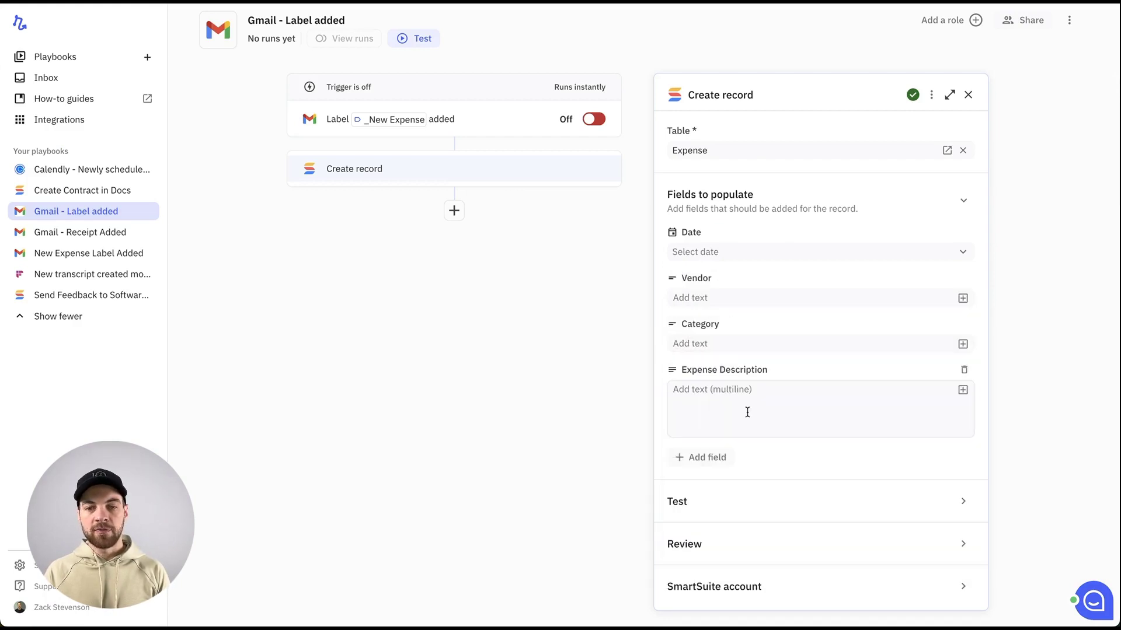
click(713, 458)
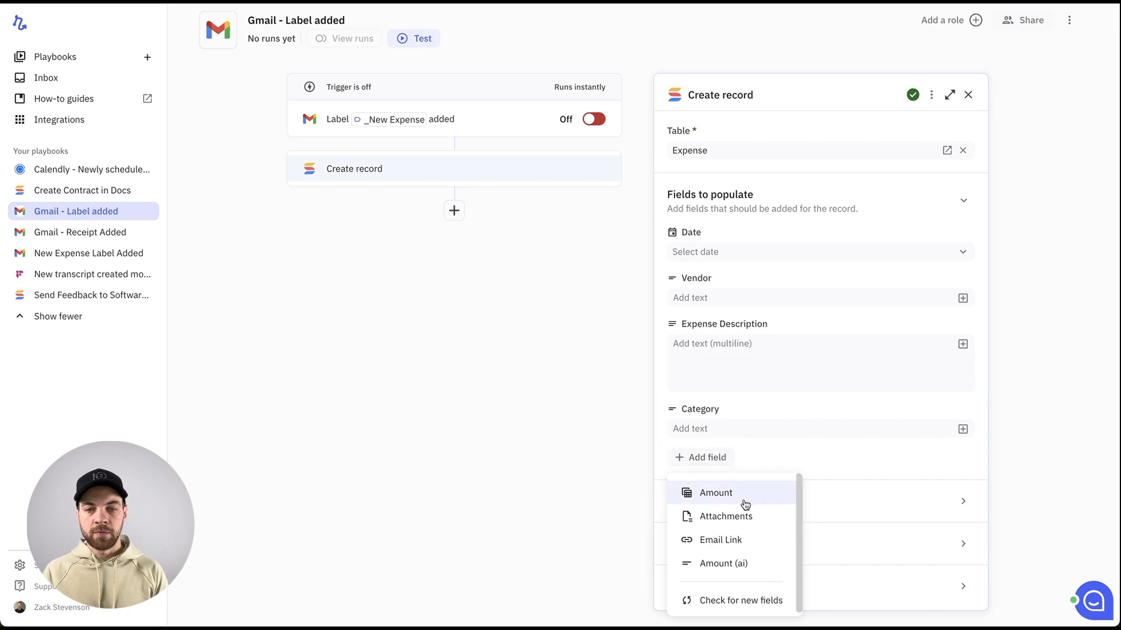
click(747, 568)
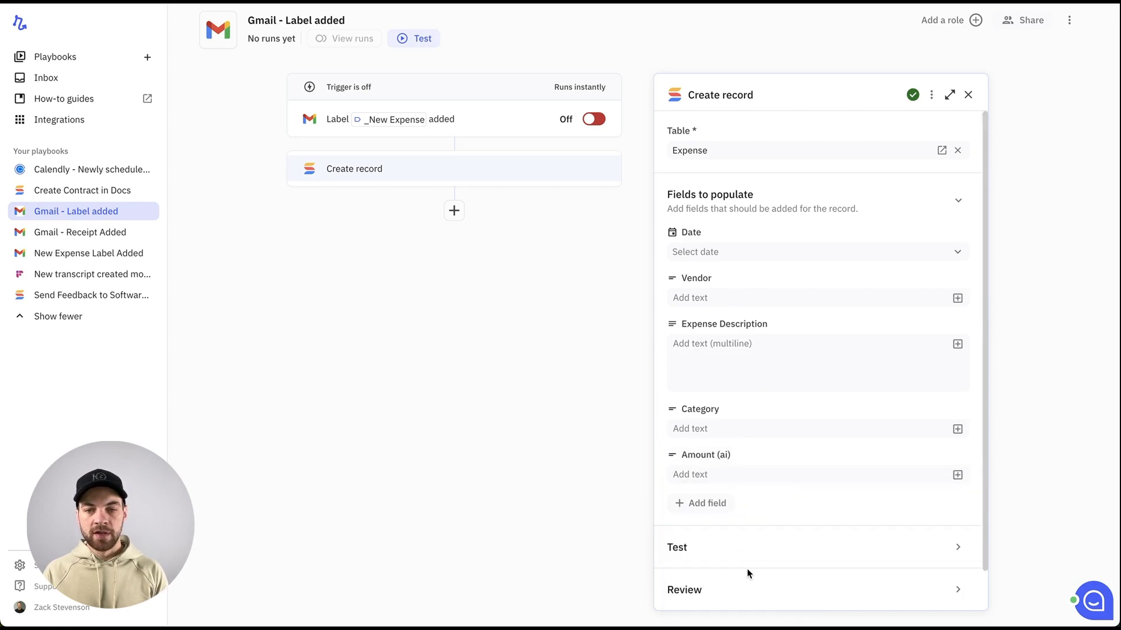
Add the Attachments and Email Link fields to the record as well
scroll(727, 449, down, 1)
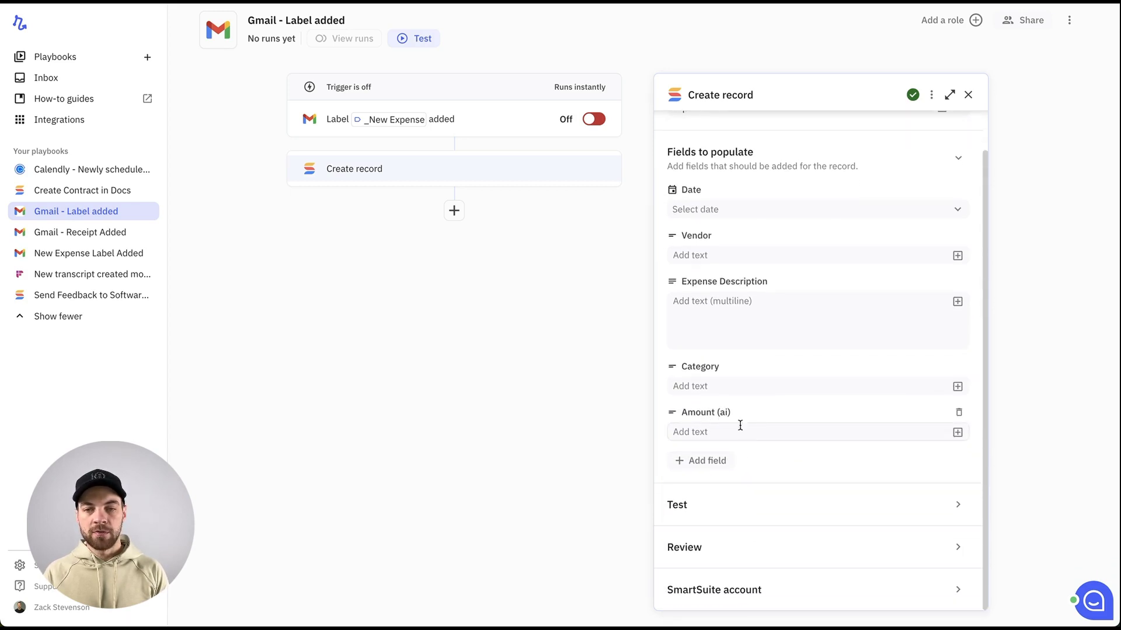
click(708, 463)
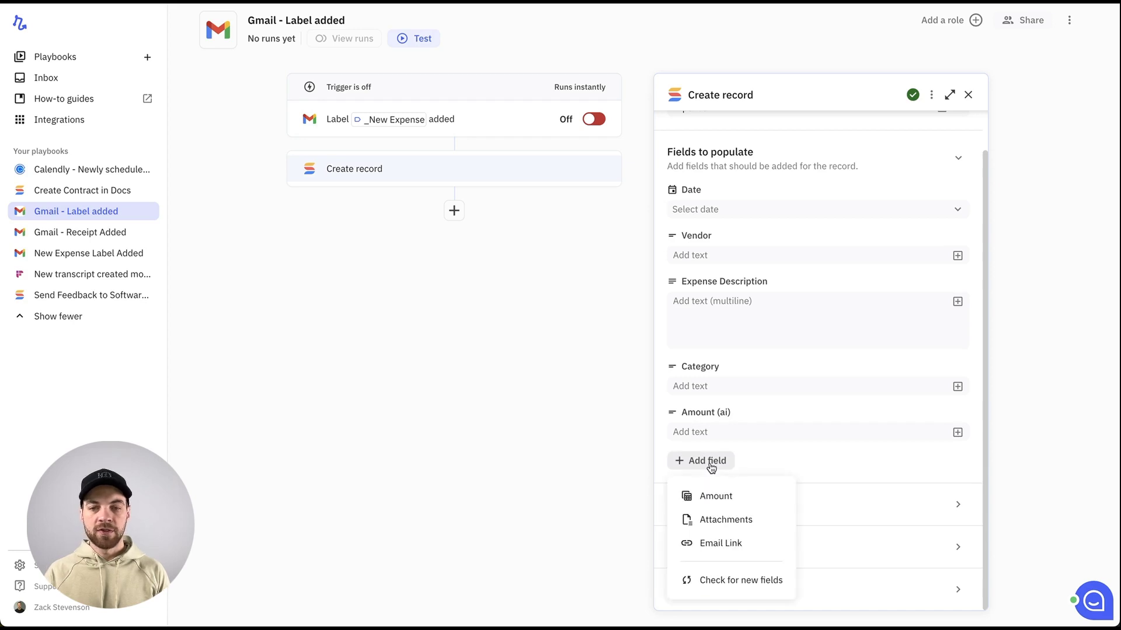
click(712, 520)
click(705, 508)
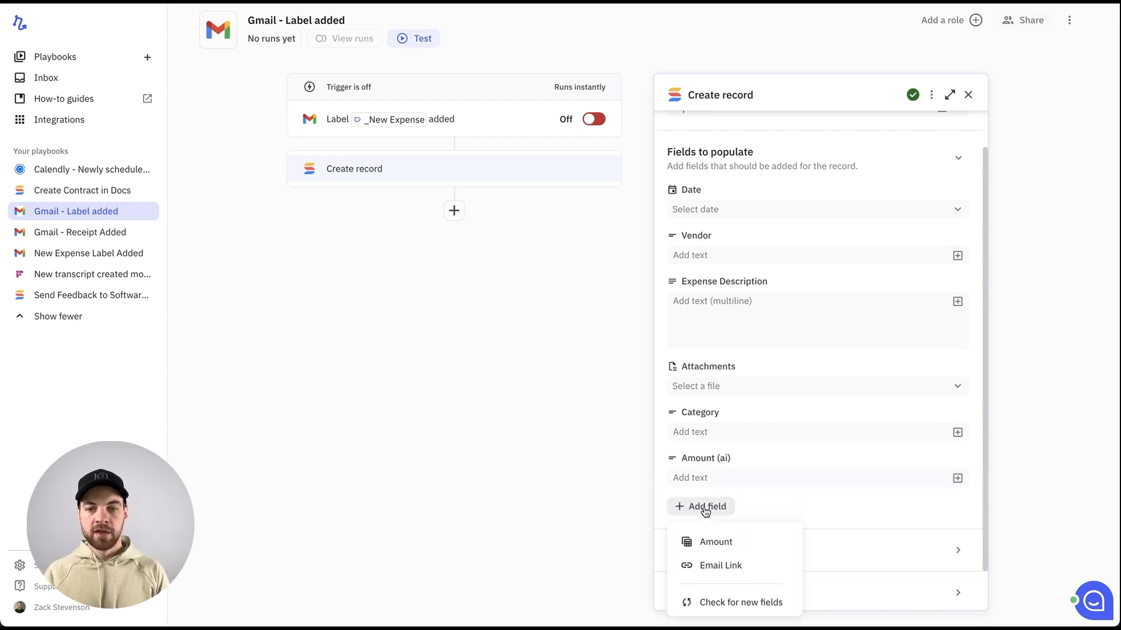
click(727, 567)
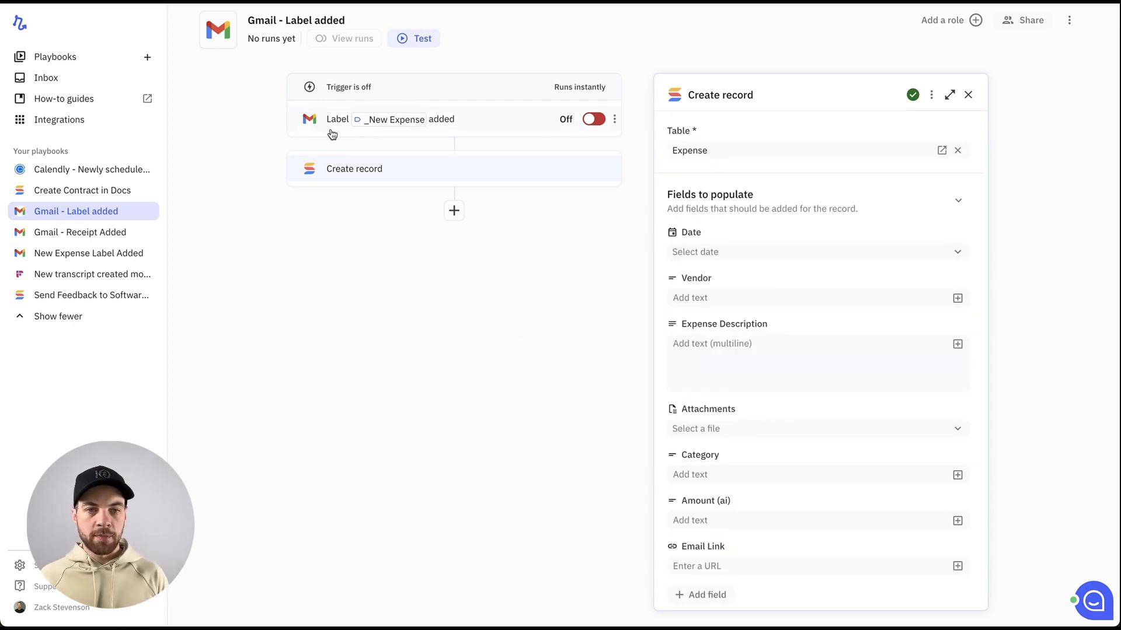
click(432, 120)
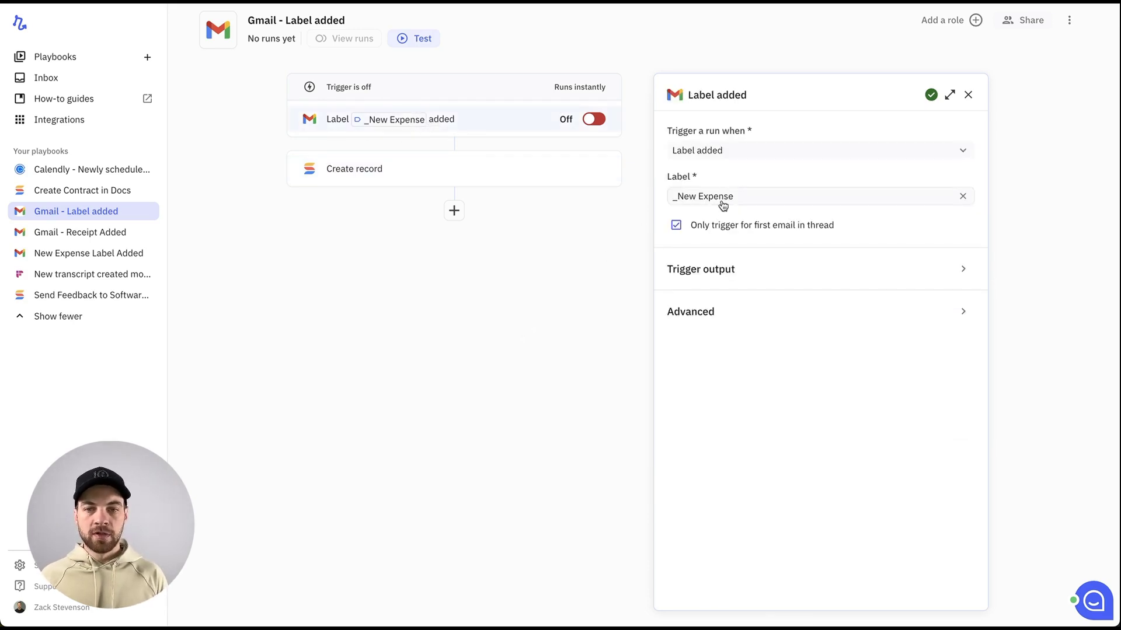
click(719, 269)
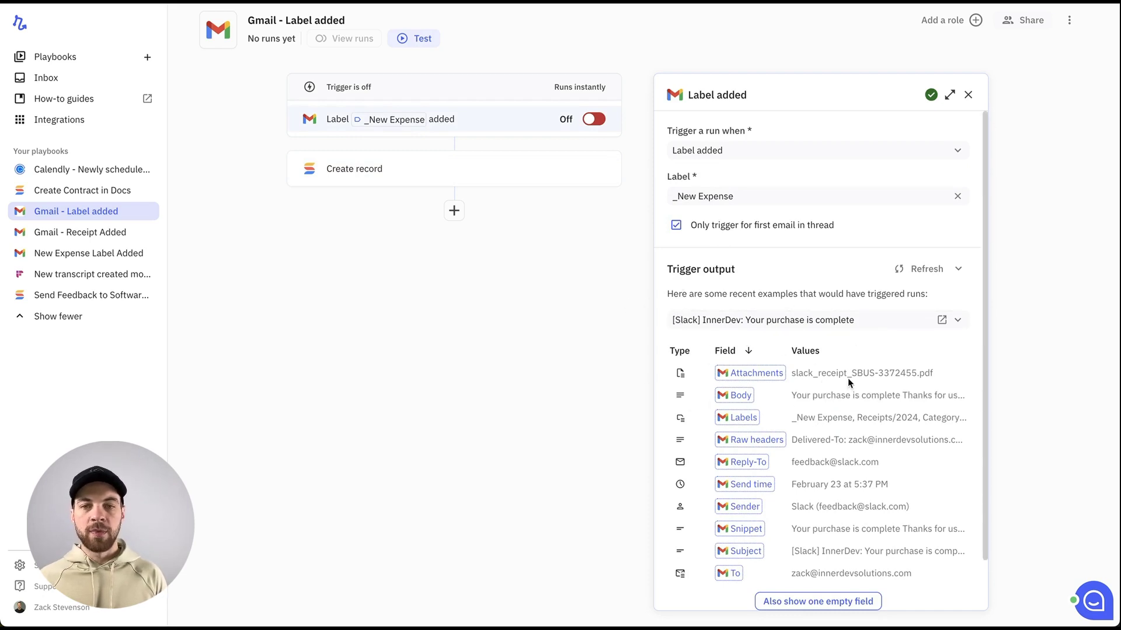
scroll(745, 430, down, 1)
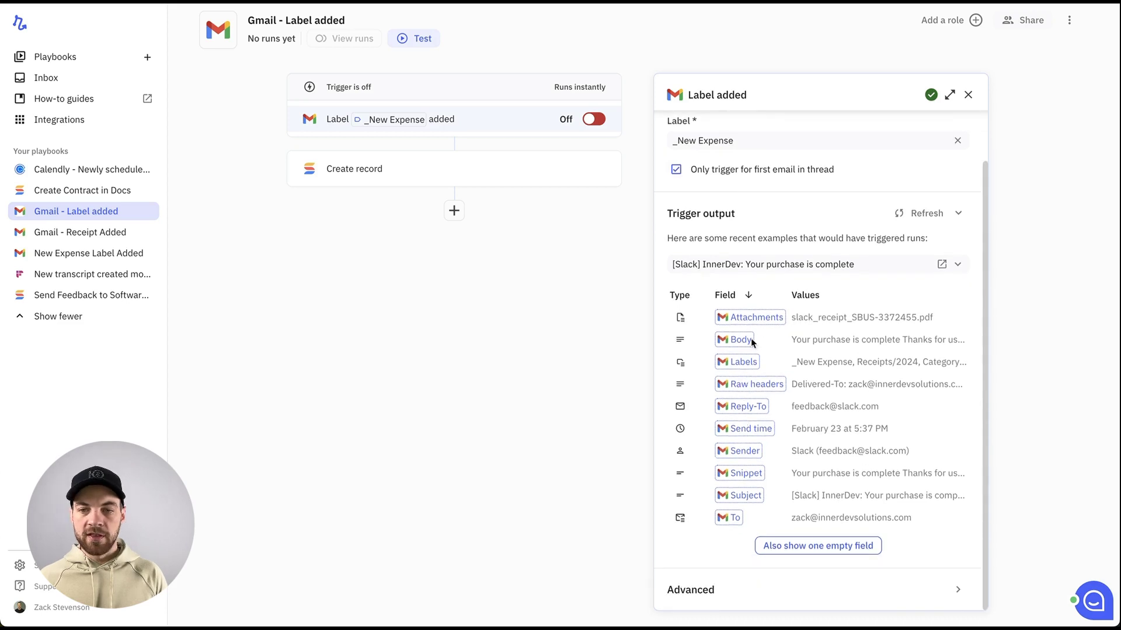
click(380, 170)
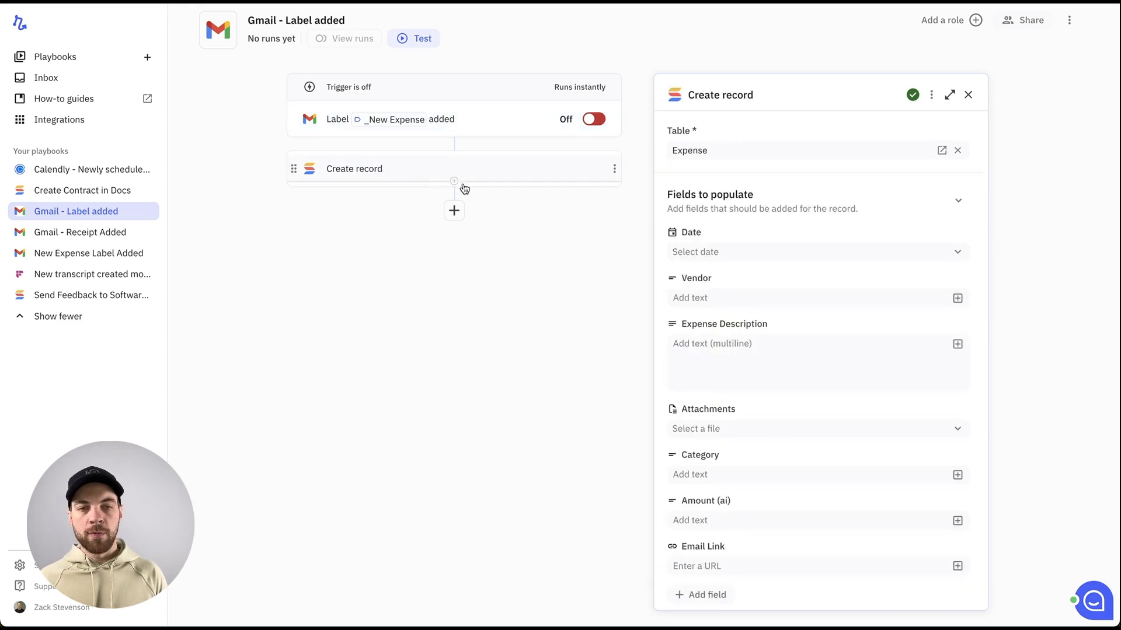
Set Date to the email's send time, on that date
click(808, 251)
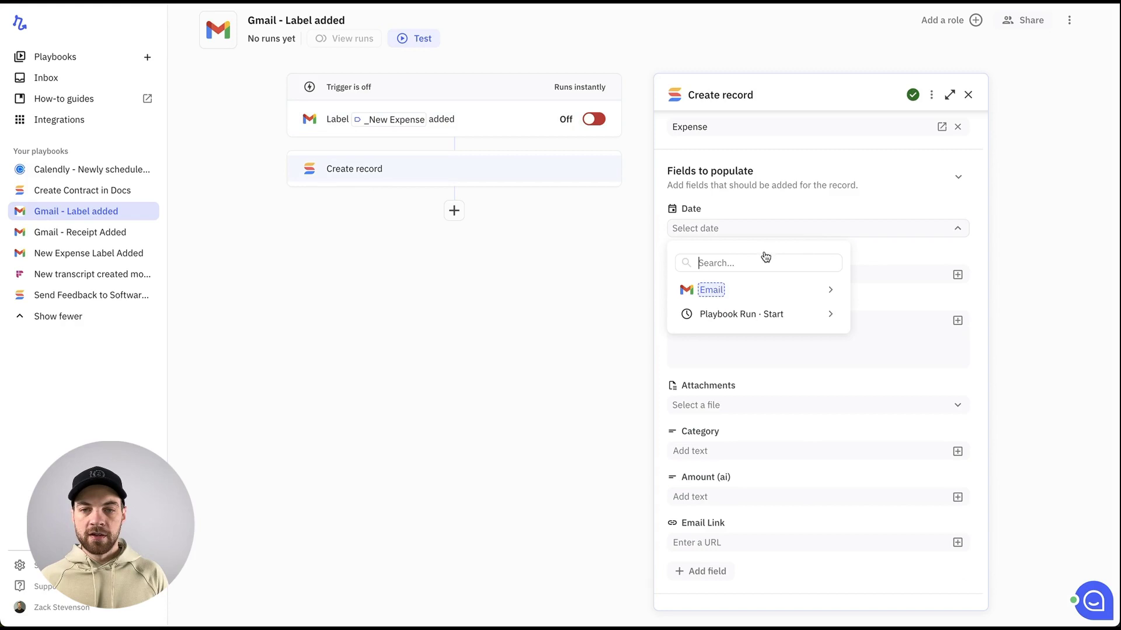
mouse_move(713, 290)
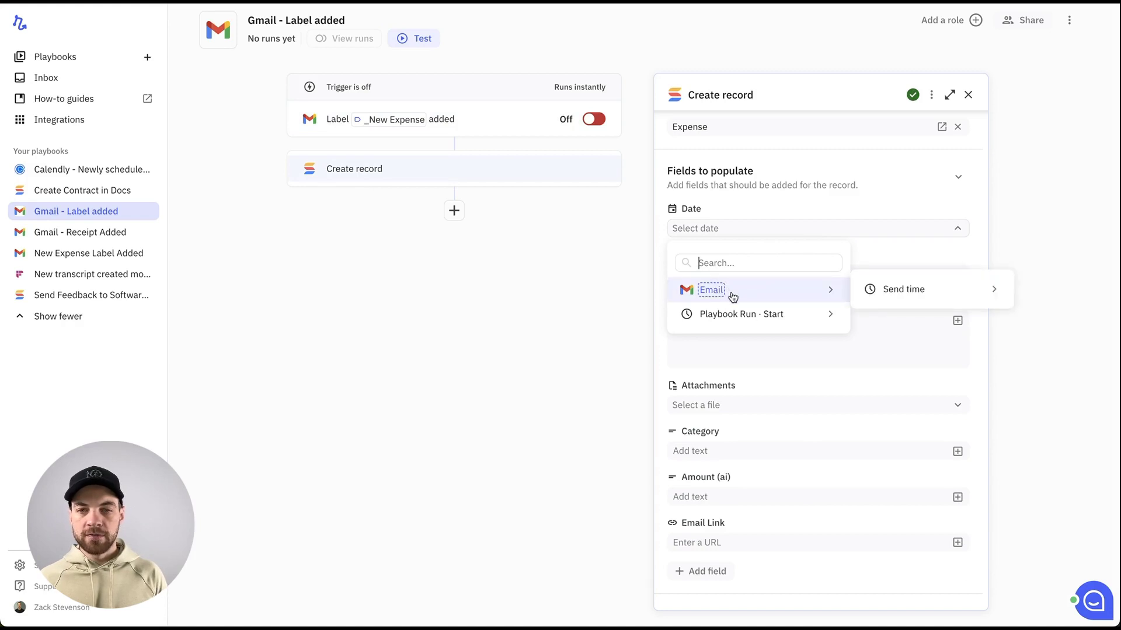
mouse_move(881, 290)
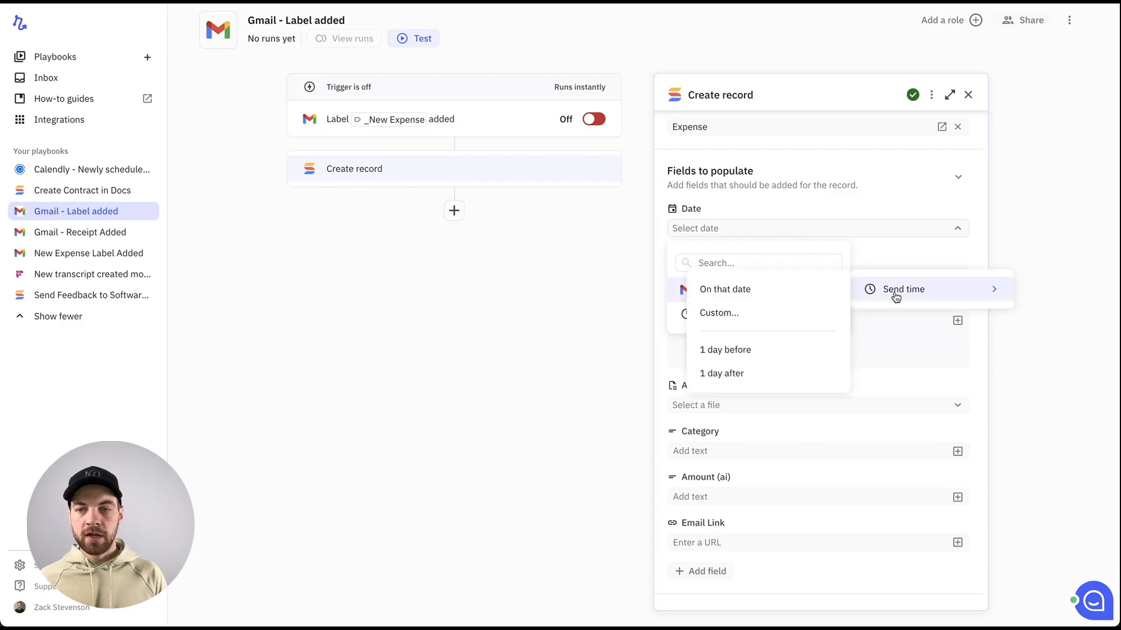
click(805, 293)
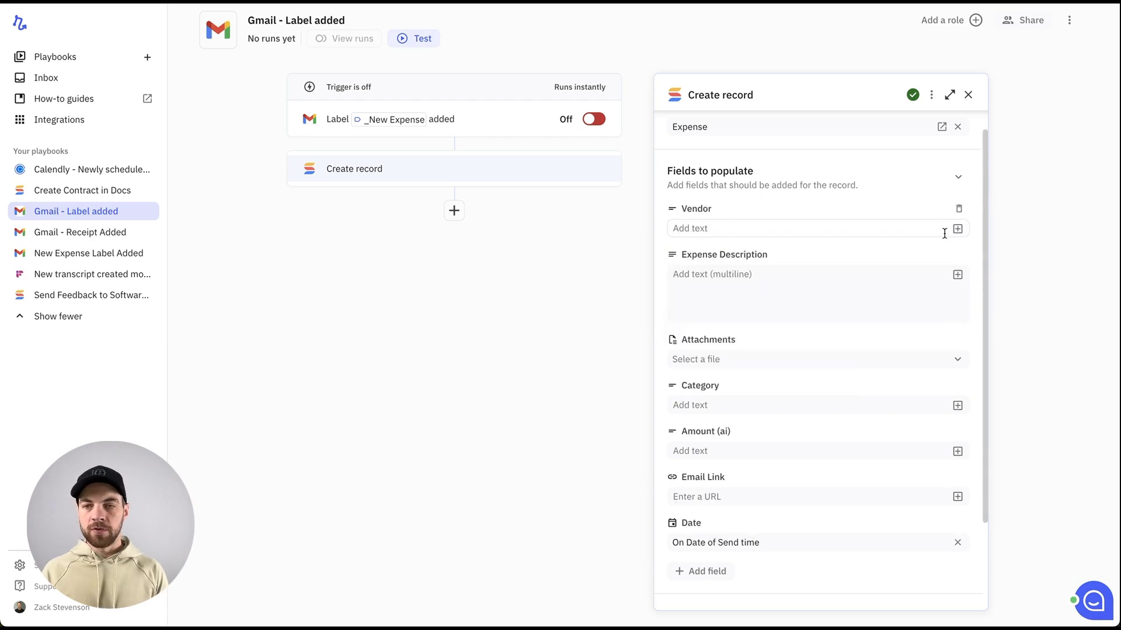
Fill Vendor with the email sender's name
click(958, 229)
mouse_move(857, 332)
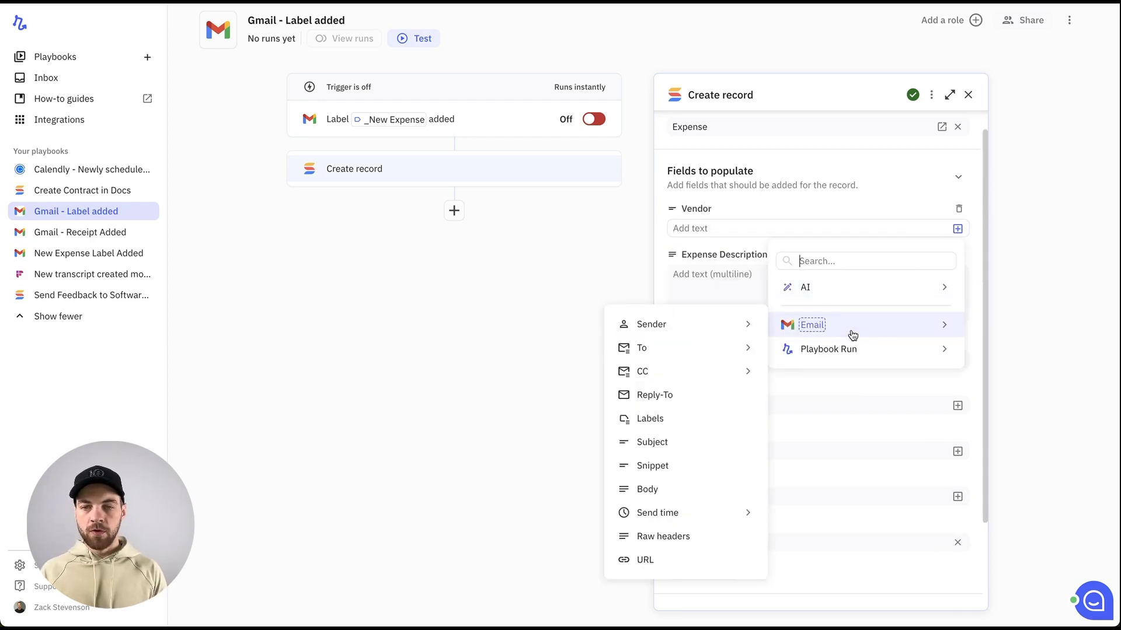
mouse_move(751, 326)
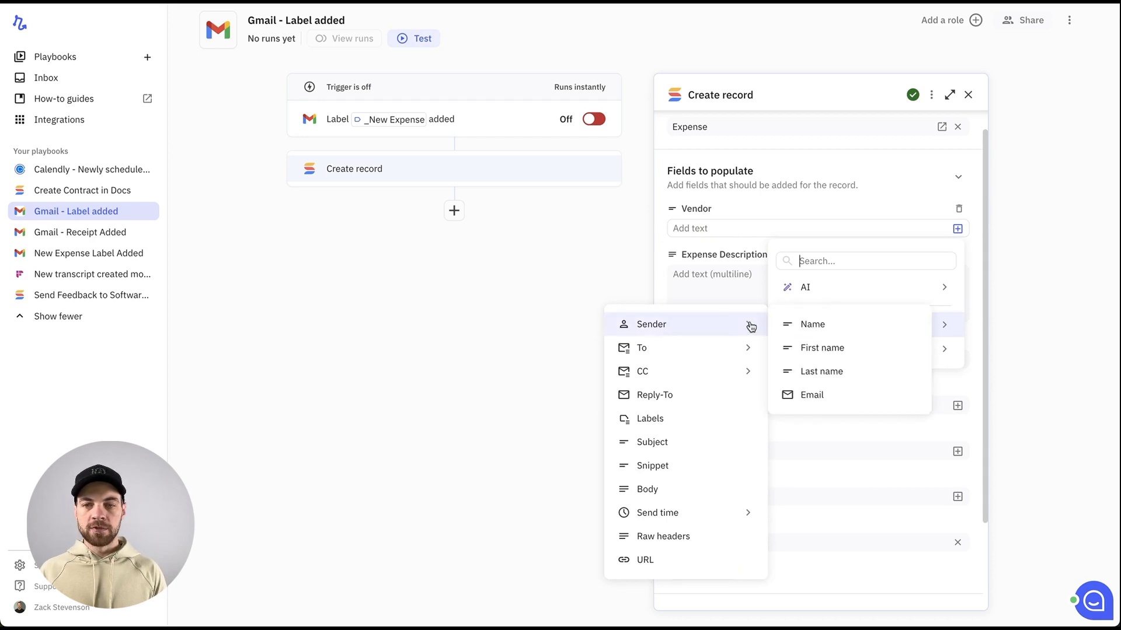
click(811, 327)
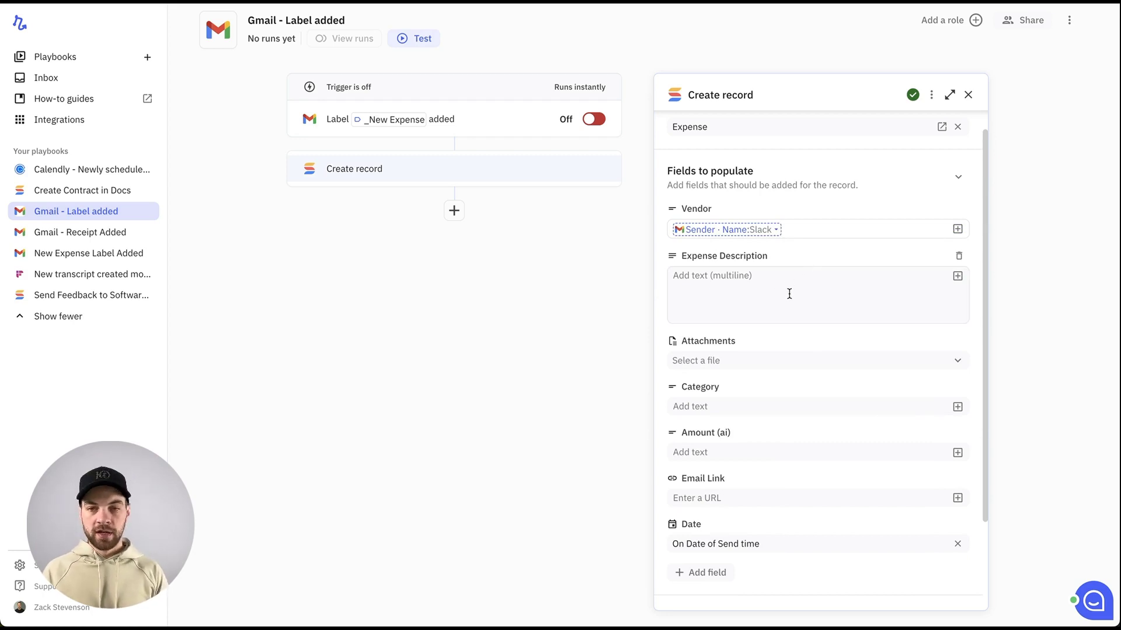
Summarize the first attachment into Expense Description, hint 'Summarize and create a description of this expense', N/A fallback
click(957, 276)
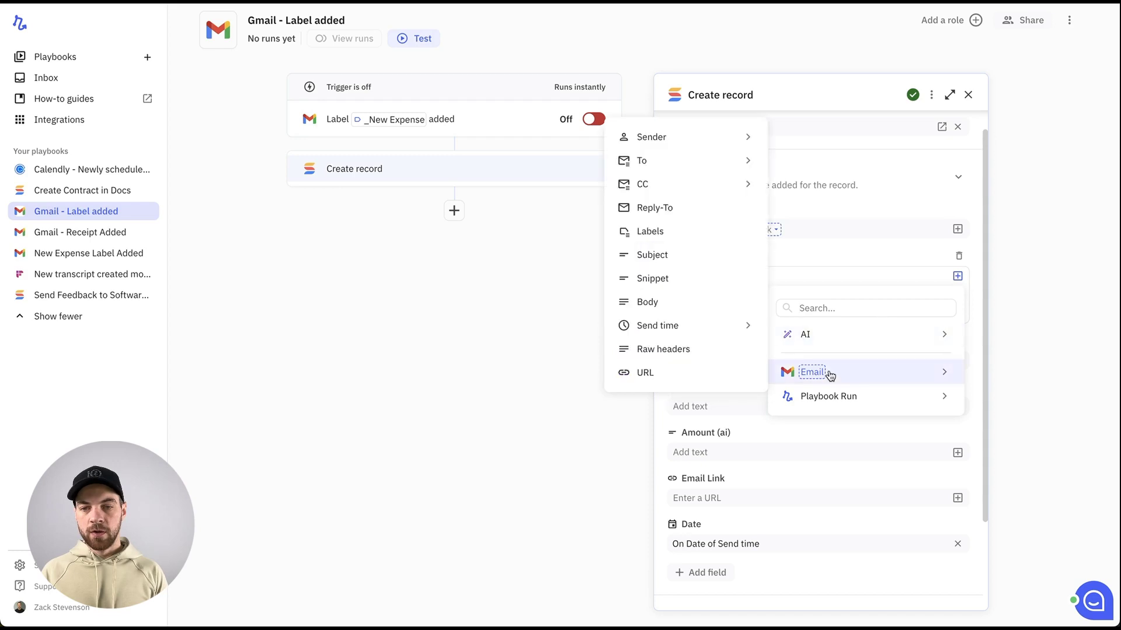
mouse_move(831, 347)
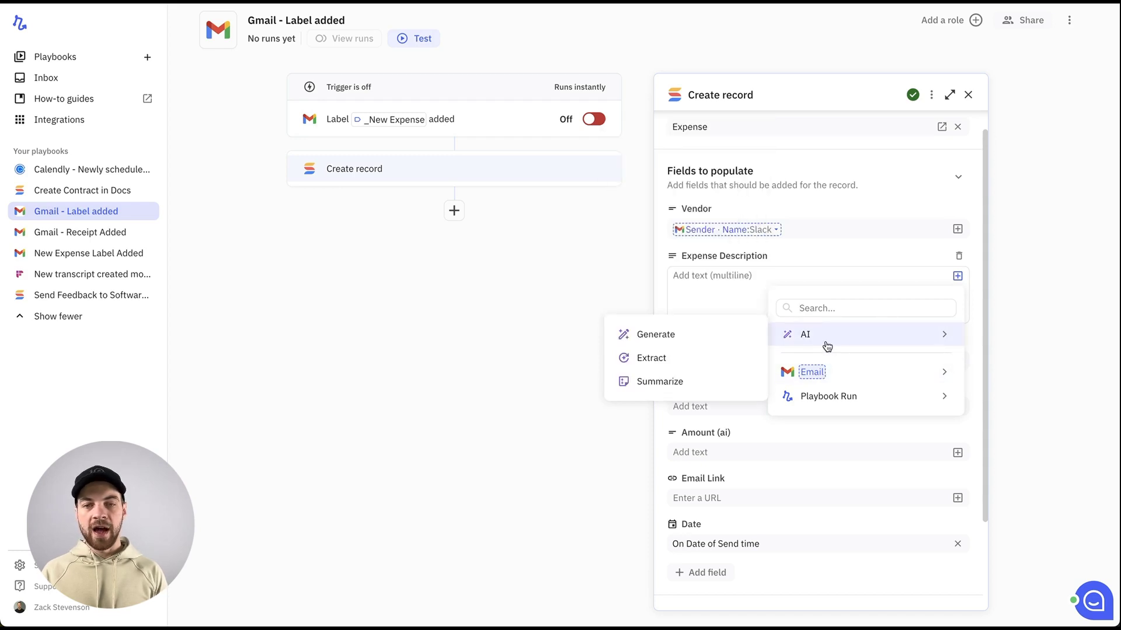
click(667, 386)
click(779, 342)
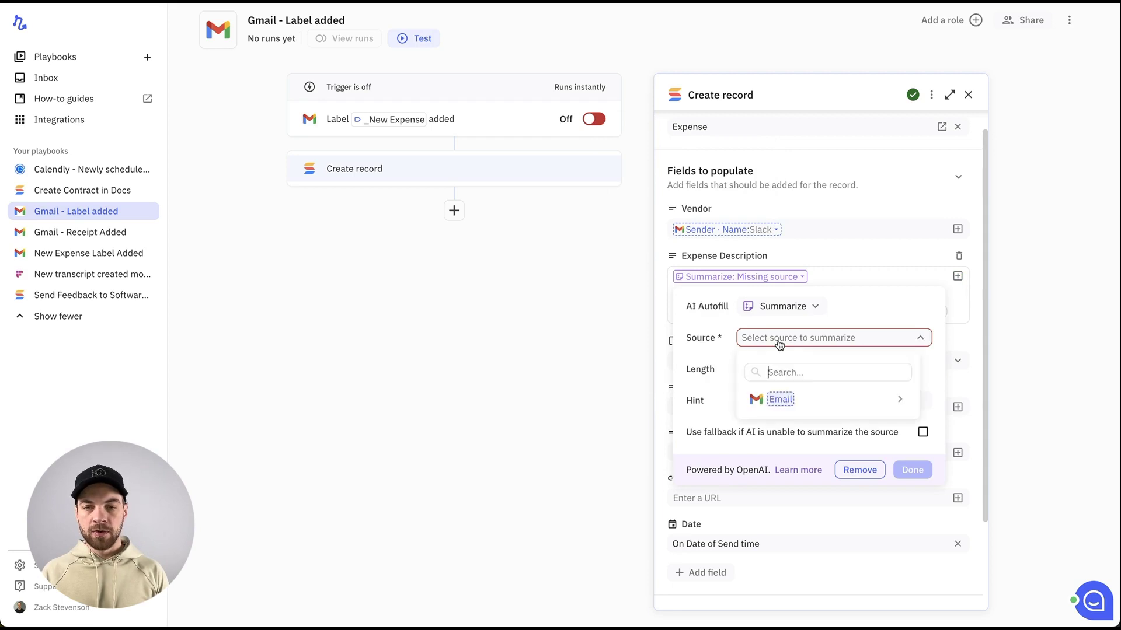
mouse_move(805, 394)
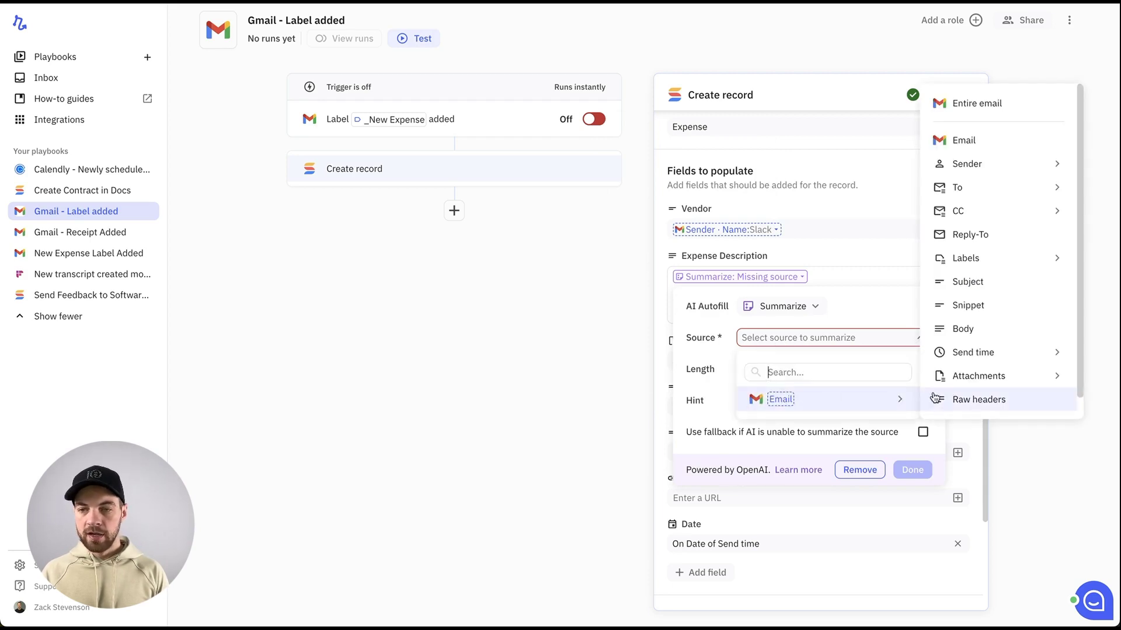
mouse_move(968, 380)
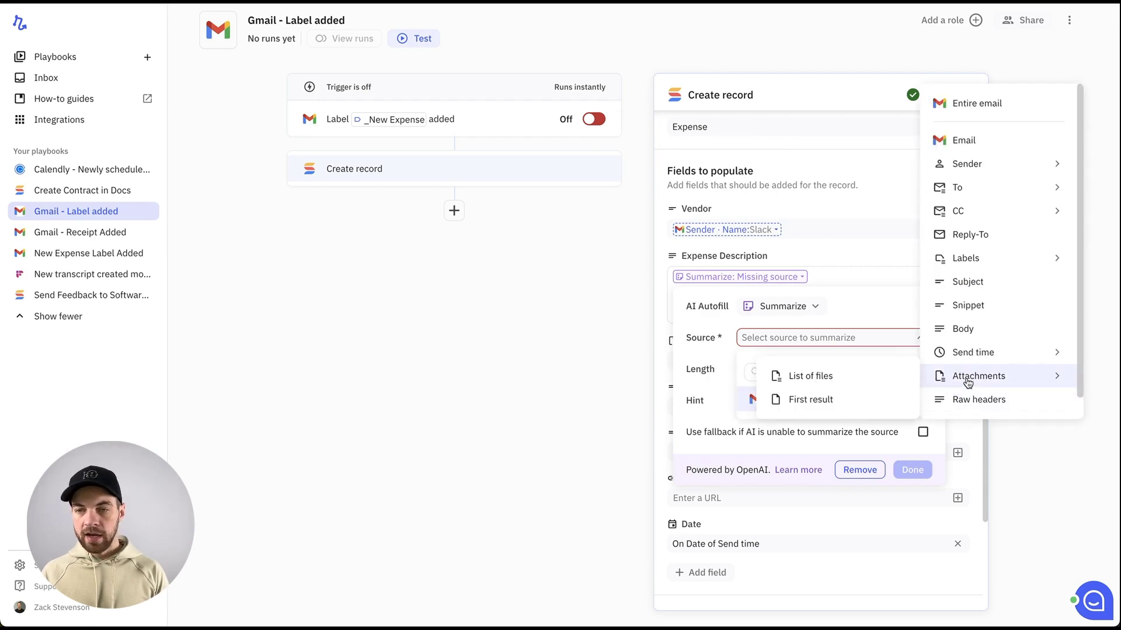
click(814, 403)
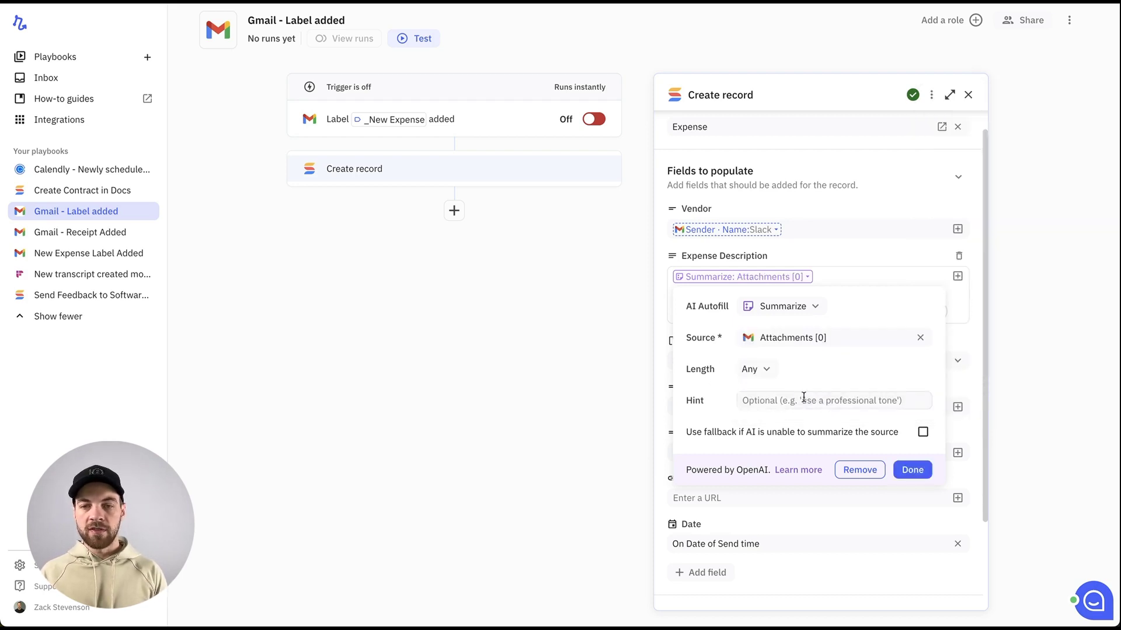
text(Summar)
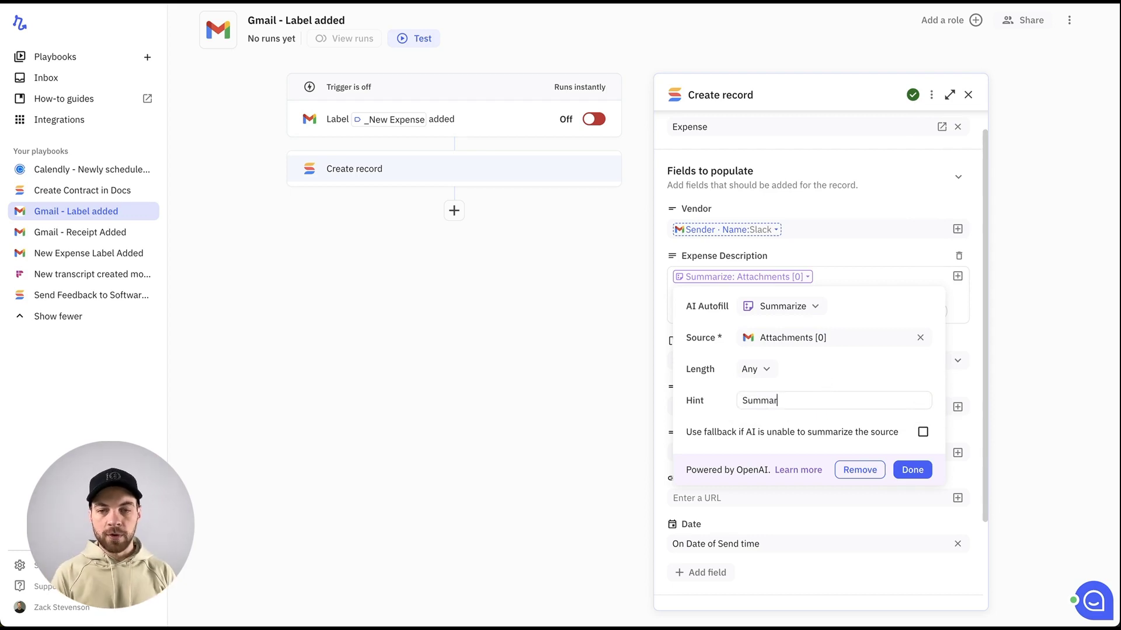
text(ize and create a d)
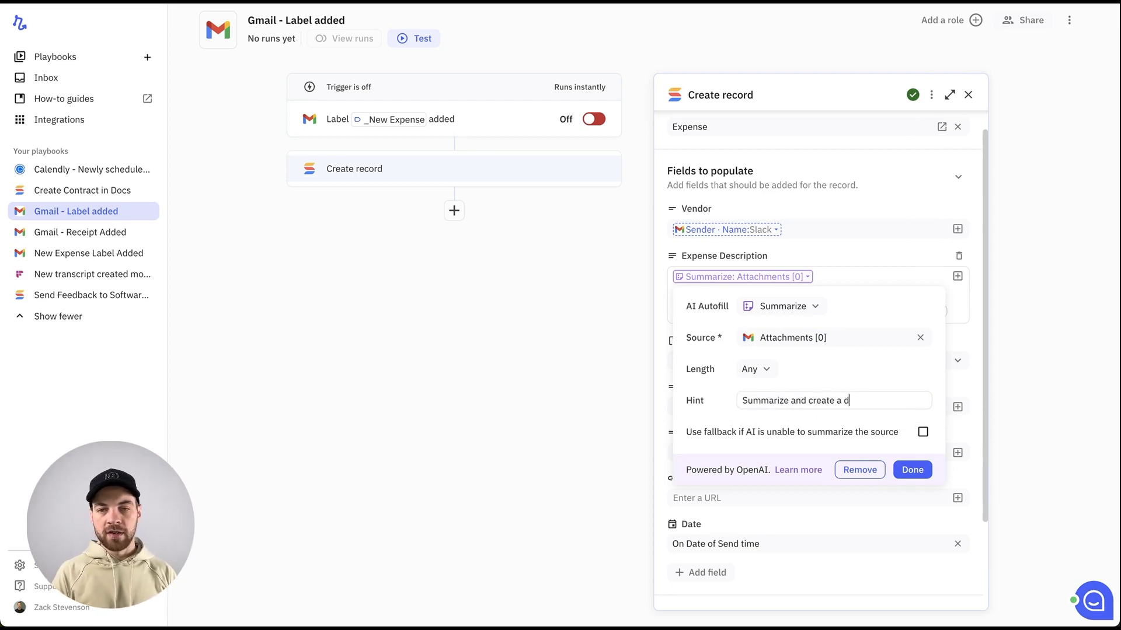
text(escription of t)
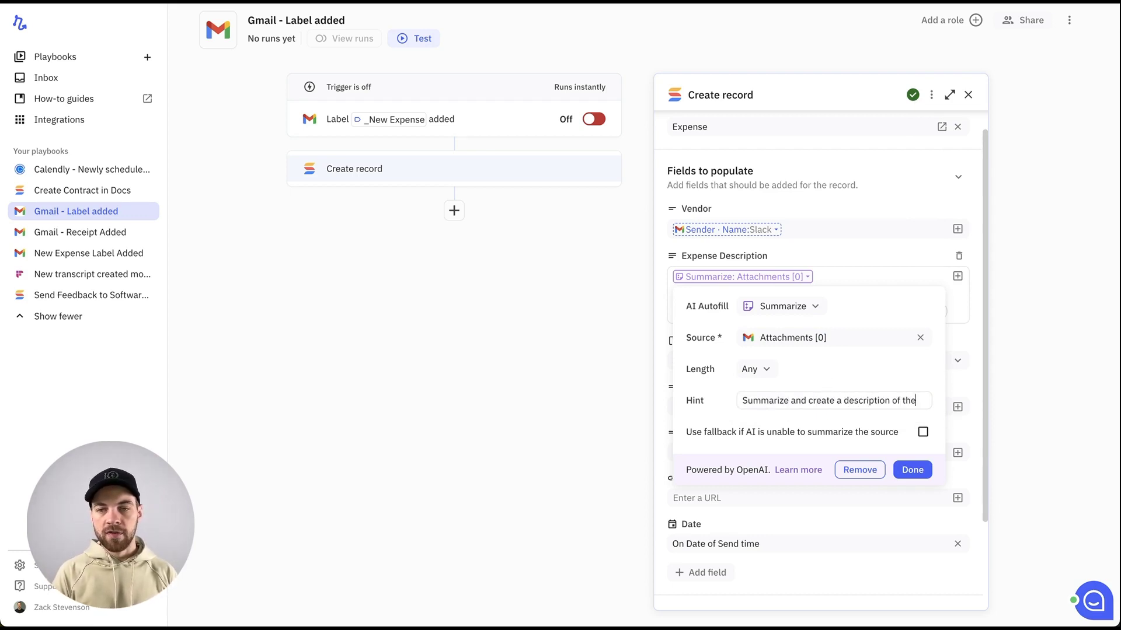
text(his expense.)
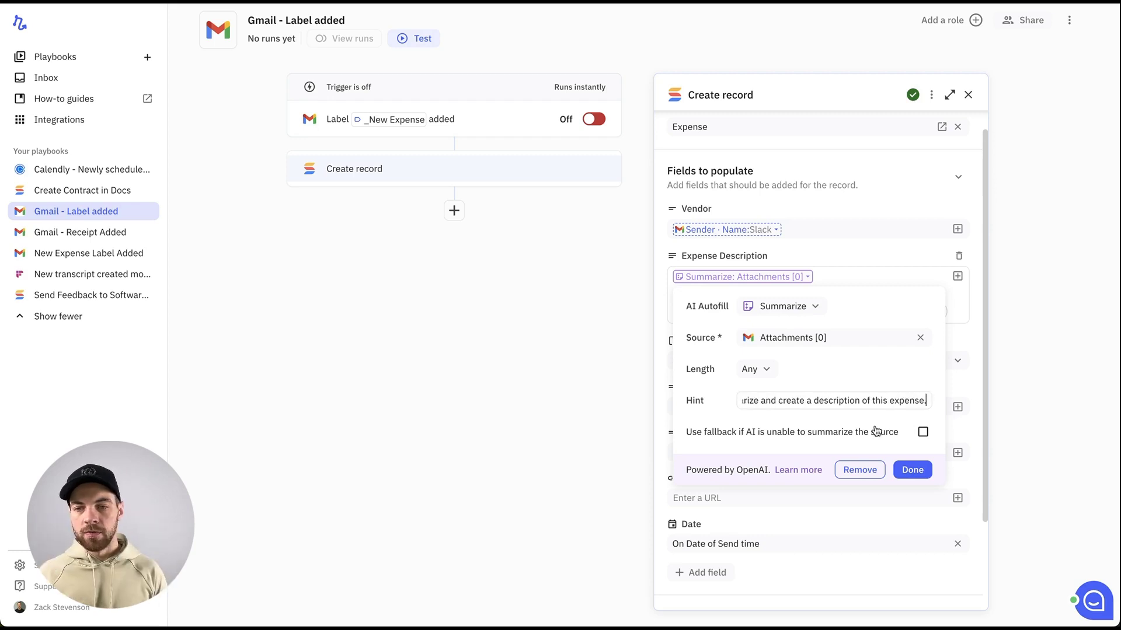
click(922, 432)
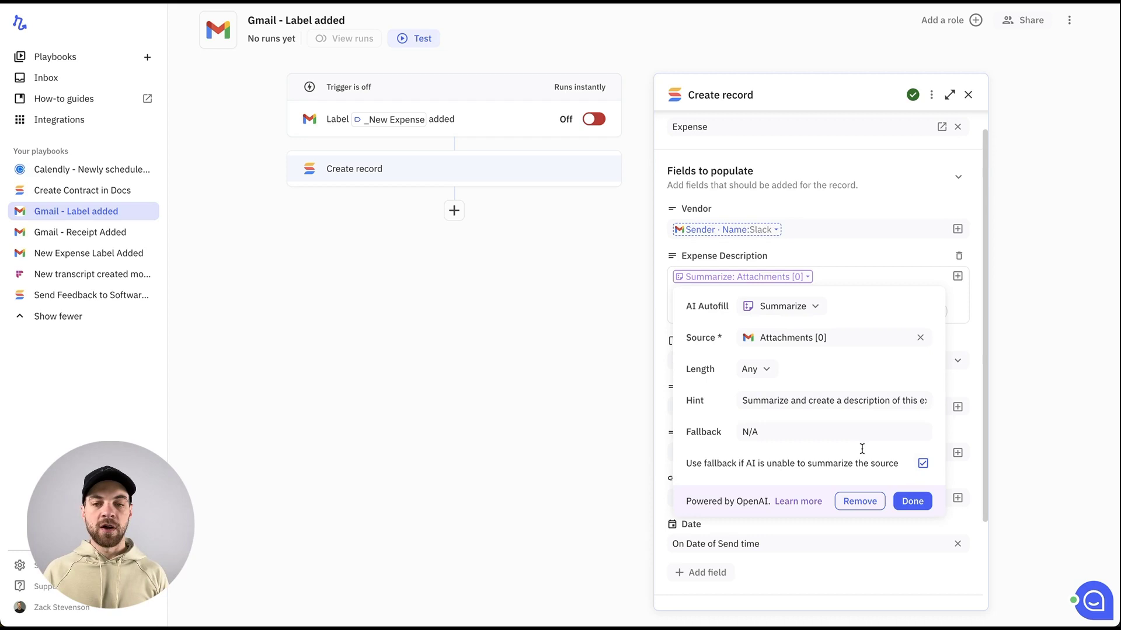
click(912, 501)
Map the email's attachments into the Attachments field
click(724, 366)
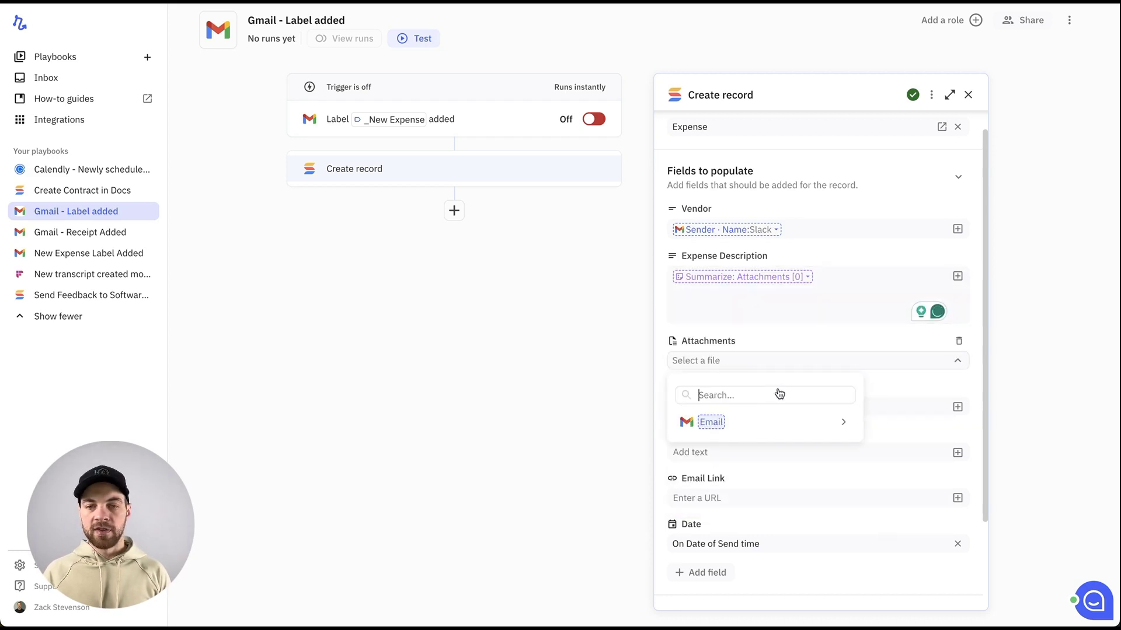
mouse_move(751, 430)
click(899, 426)
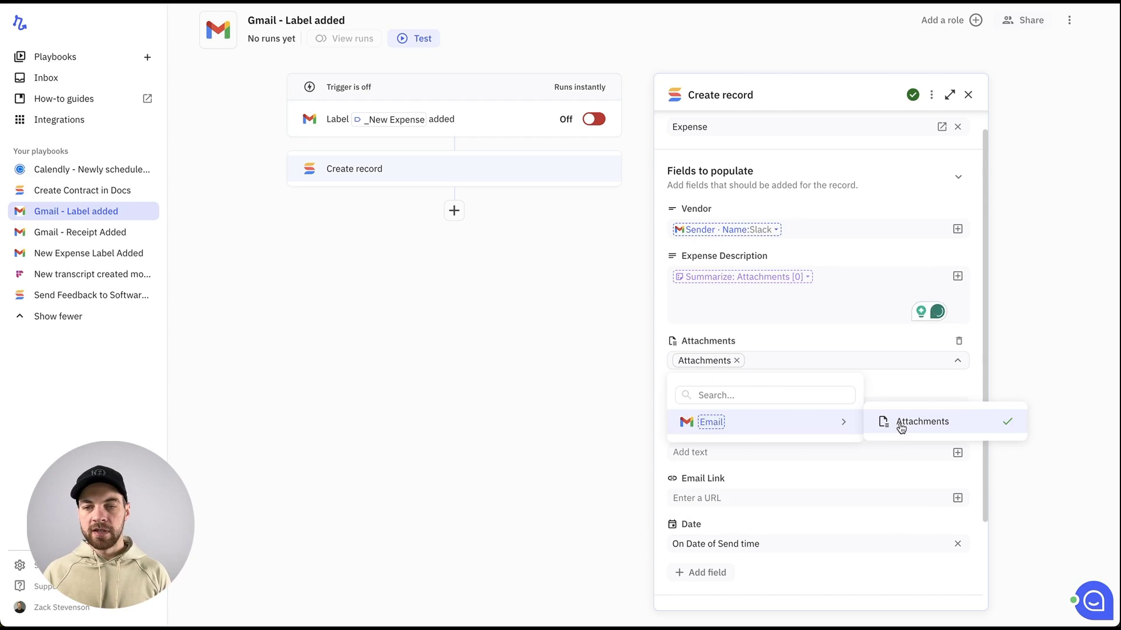
click(1014, 378)
scroll(718, 418, down, 3)
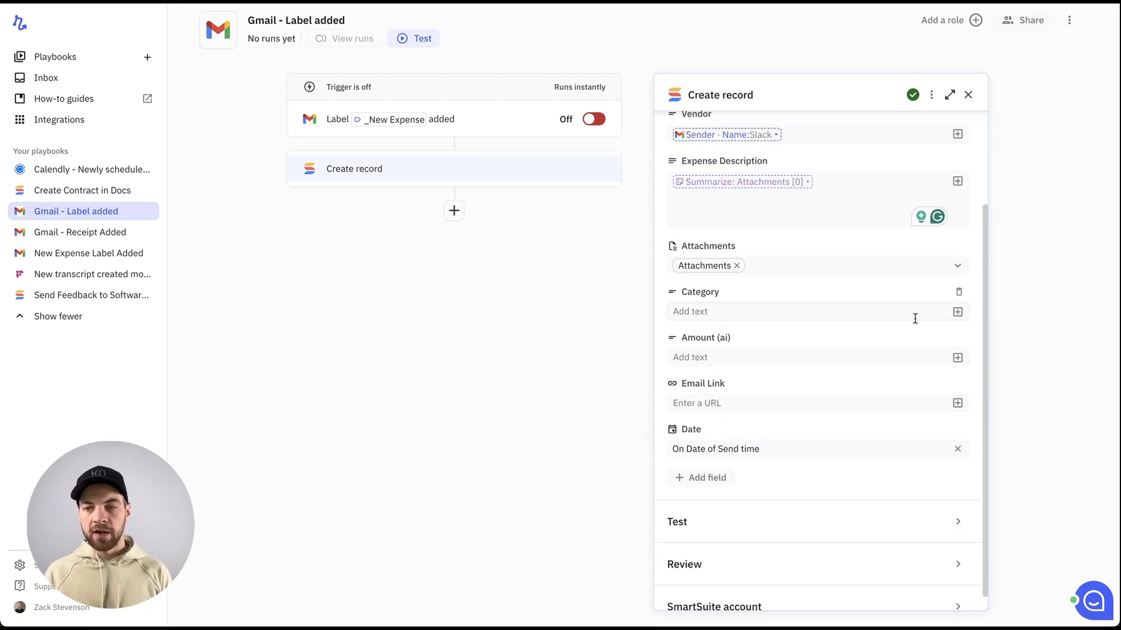
Fill Category with a few-word AI summary of the first attachment, hint 'Create a accounting expense category', N/A fallback
click(957, 312)
mouse_move(839, 381)
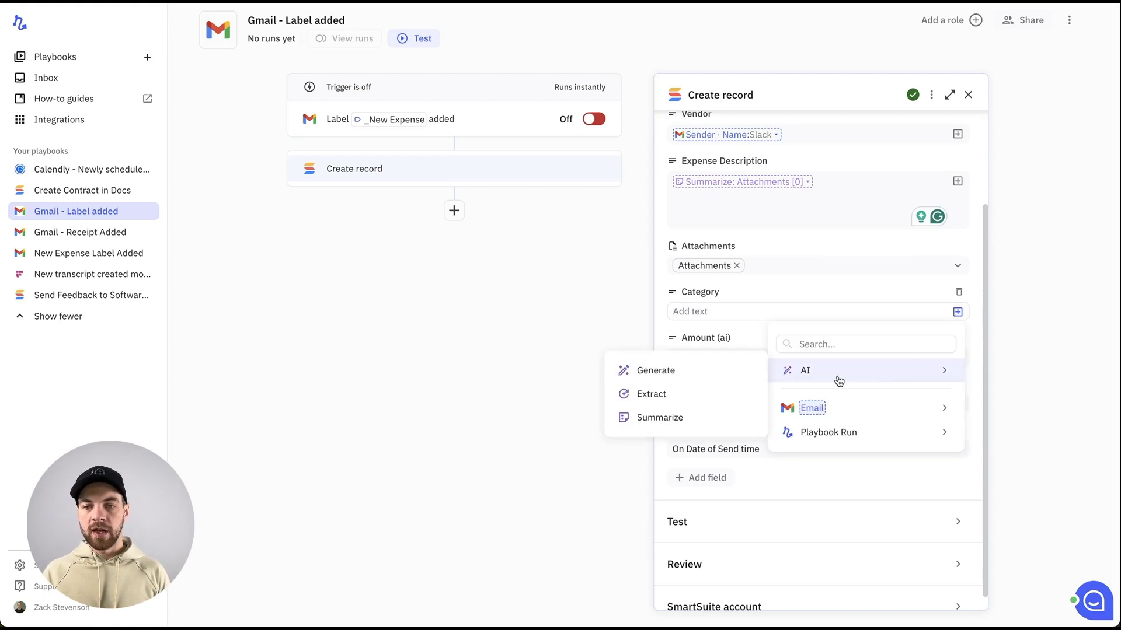
click(707, 418)
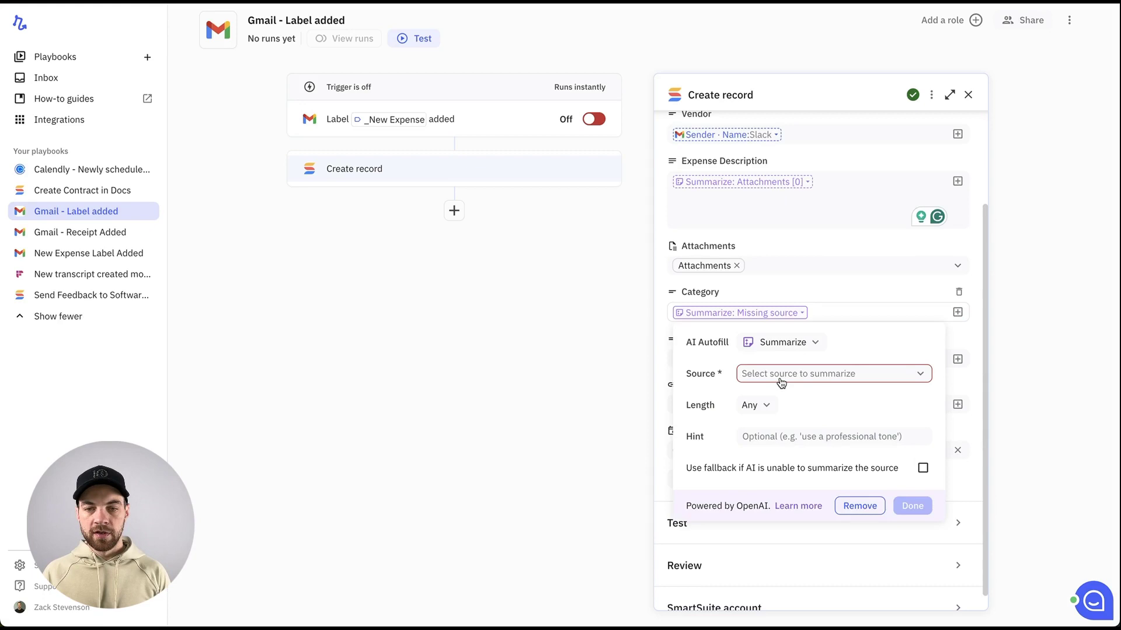
click(781, 380)
mouse_move(779, 435)
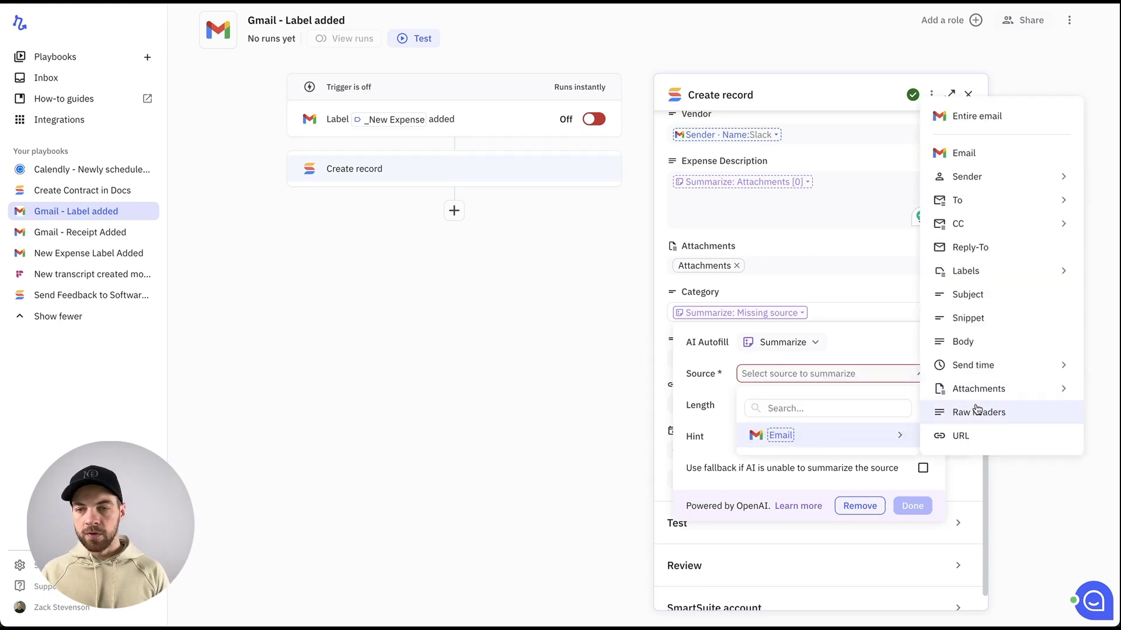
mouse_move(968, 401)
click(847, 412)
click(766, 407)
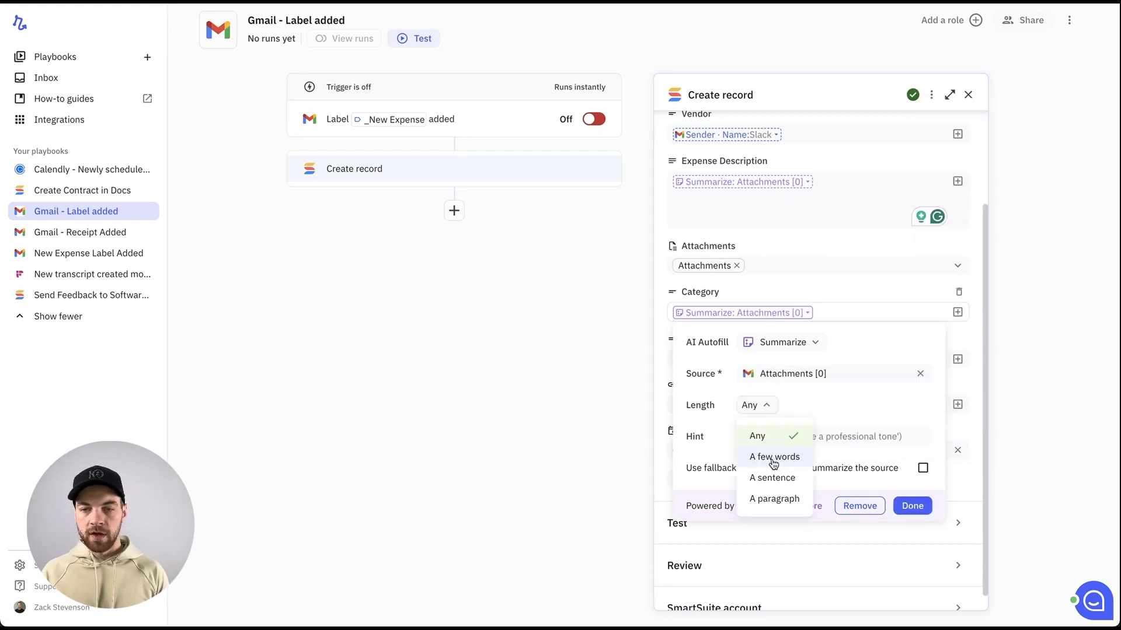
click(772, 459)
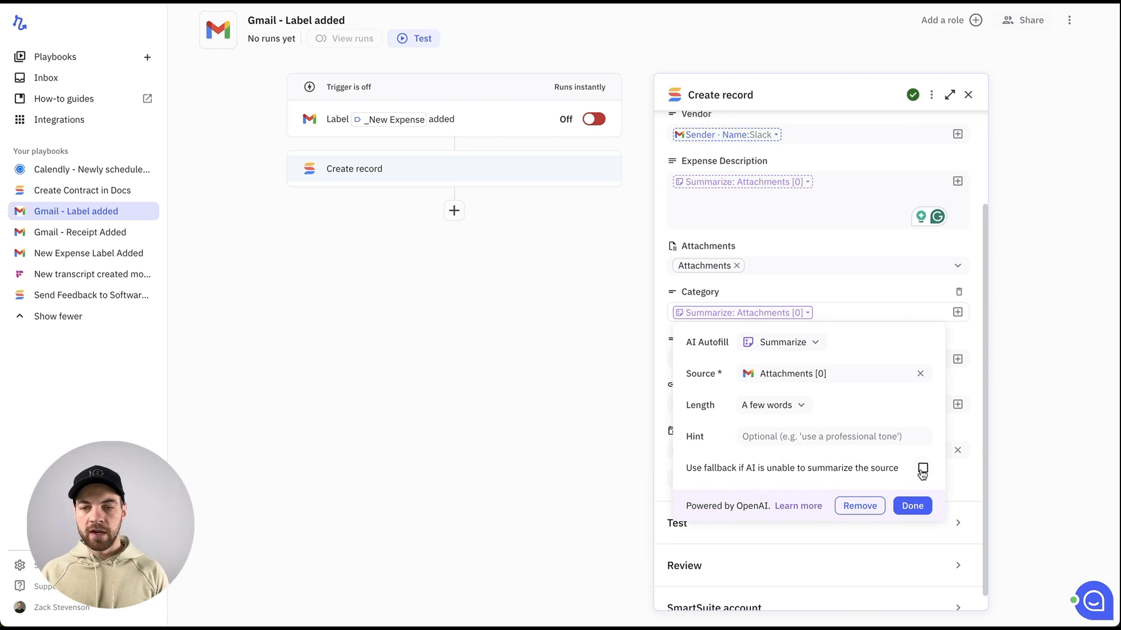
click(922, 468)
click(807, 432)
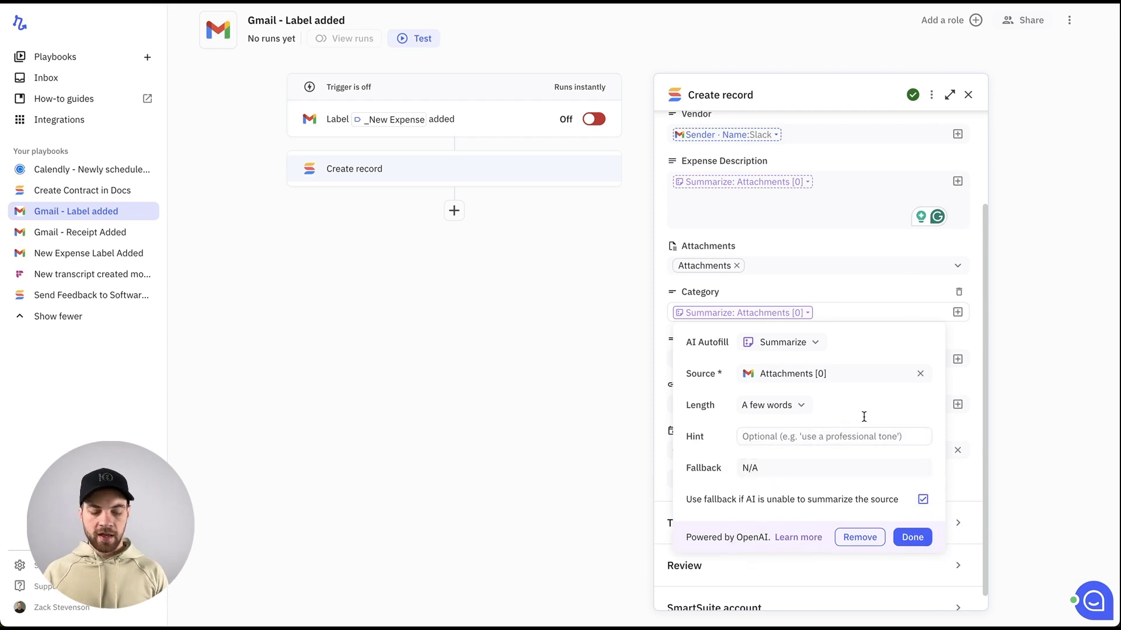
text(Create a)
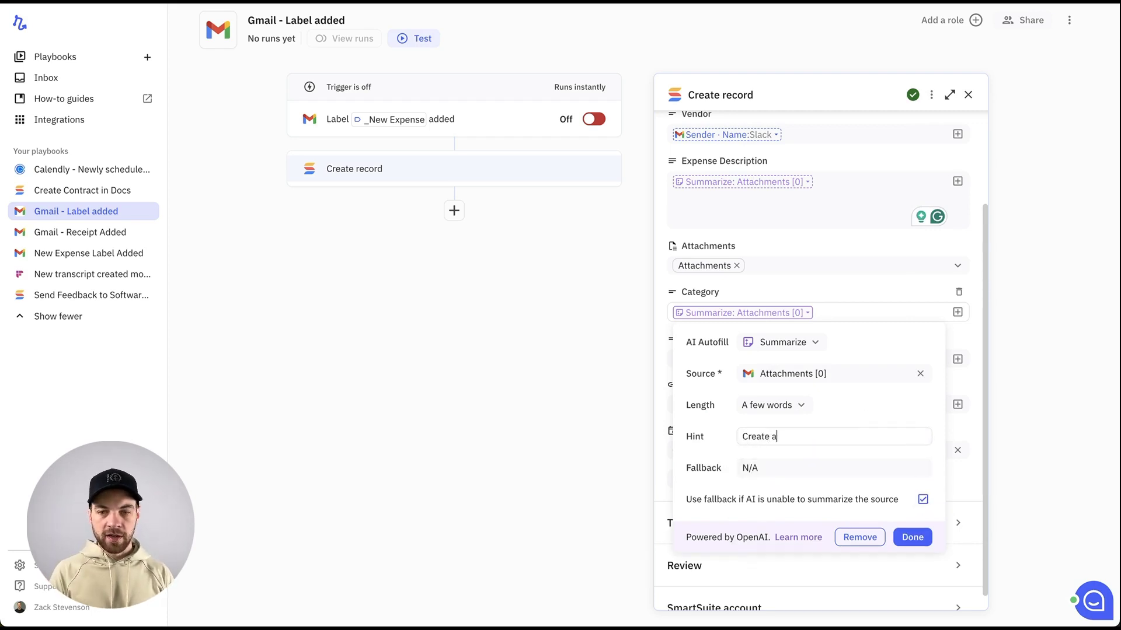
text( accounting e)
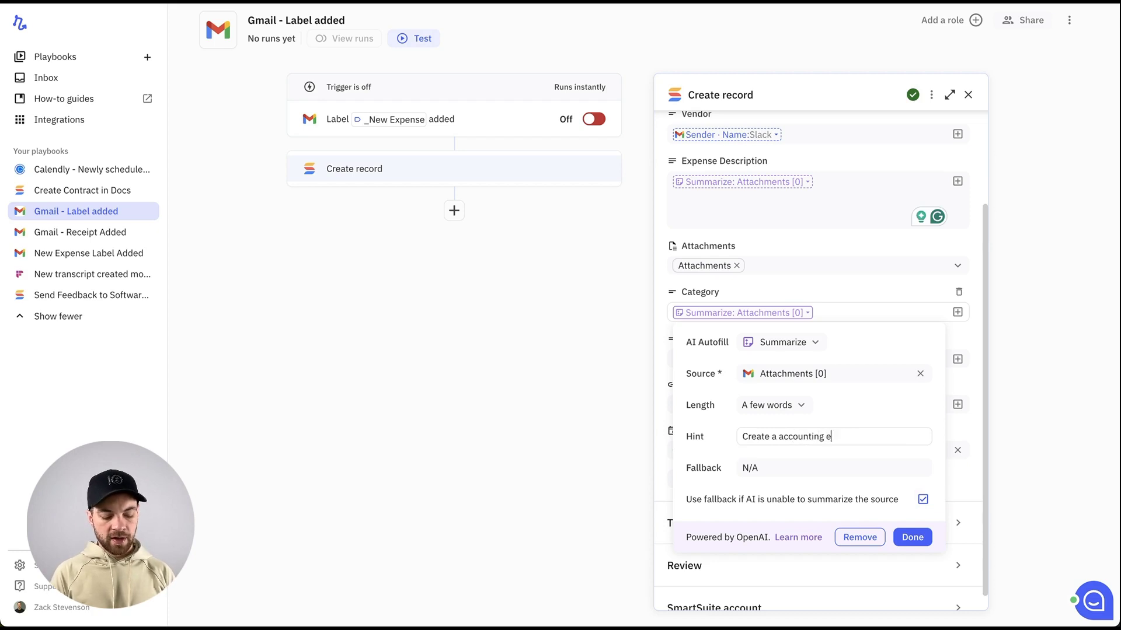
text(xpense cate)
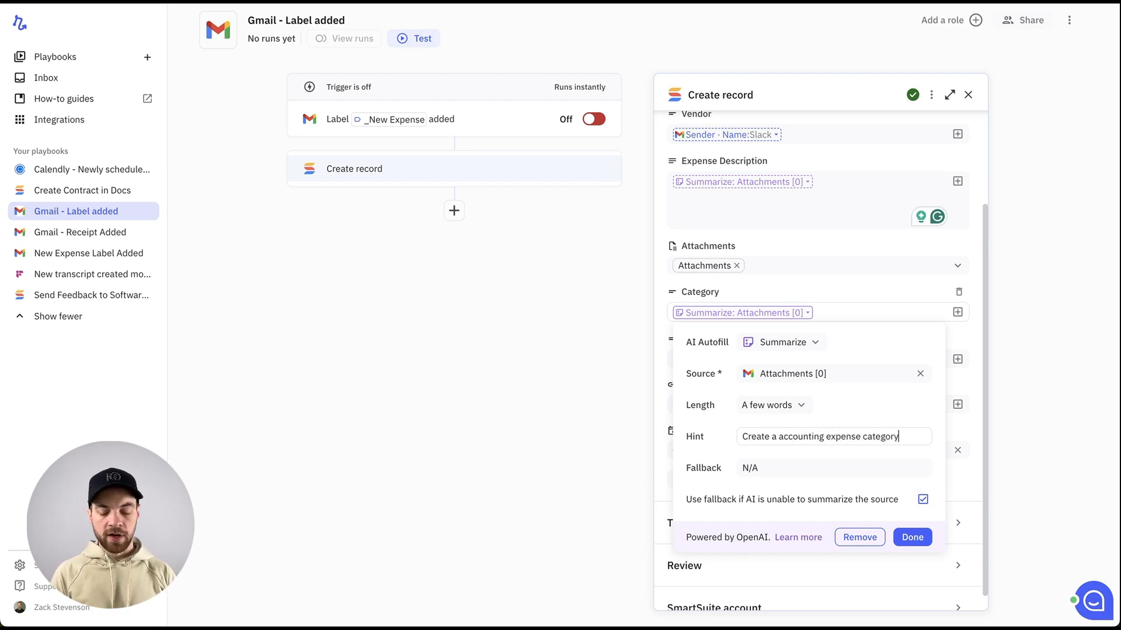
text(gory)
click(957, 346)
Have Amount (ai) extract 'price' from the first attachment, length Any, with N/A fallback
mouse_move(833, 416)
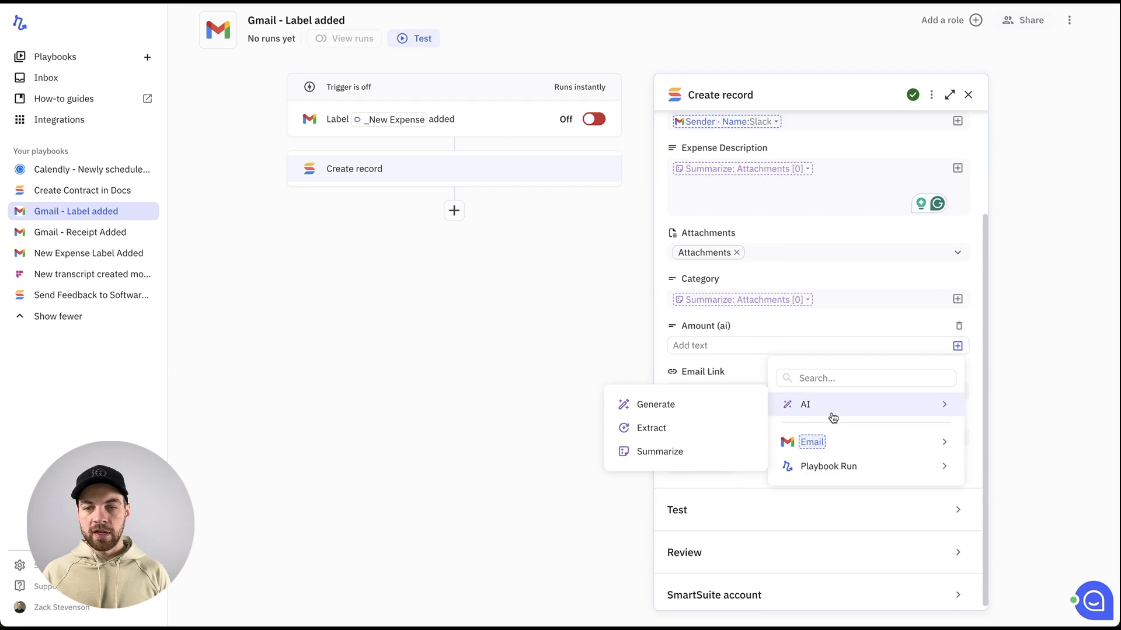
click(671, 428)
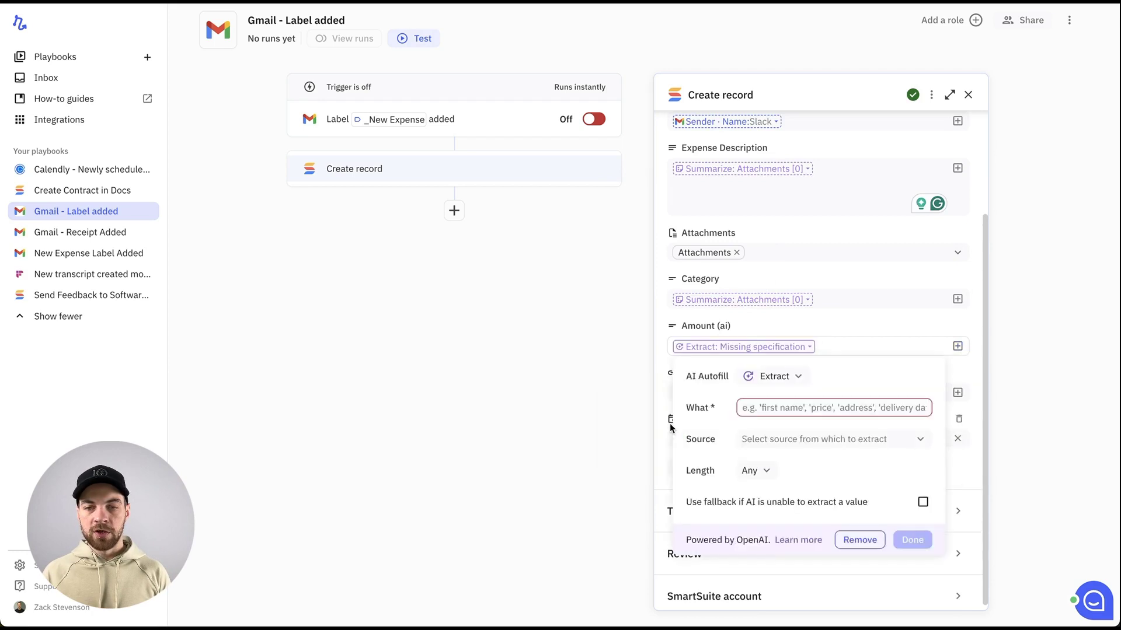
click(803, 408)
text(price)
click(804, 443)
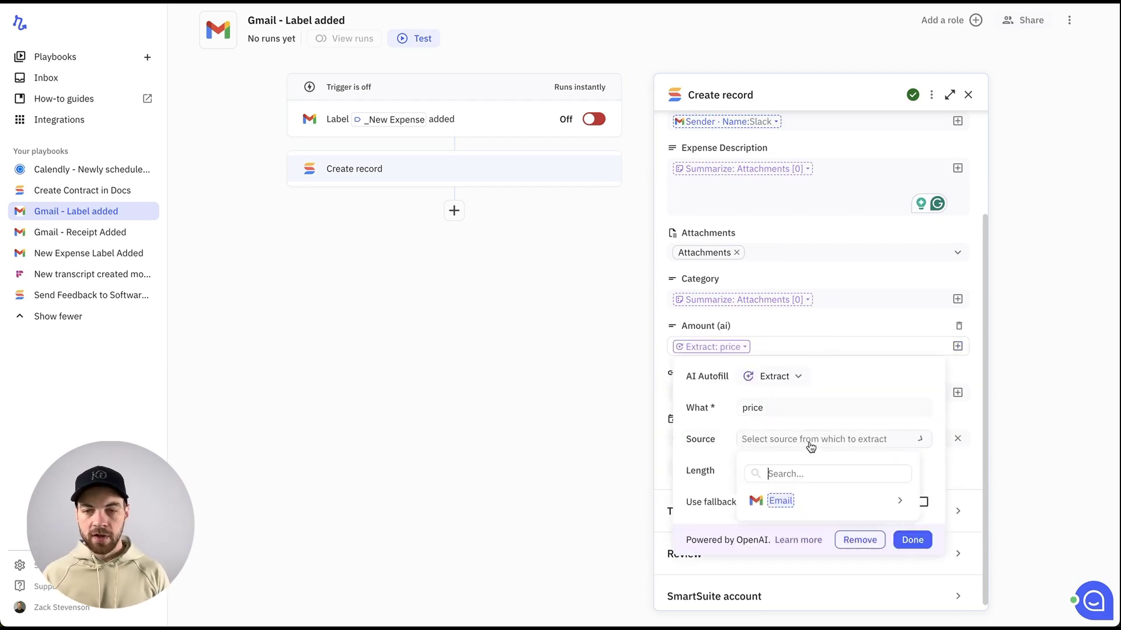
mouse_move(812, 507)
mouse_move(966, 456)
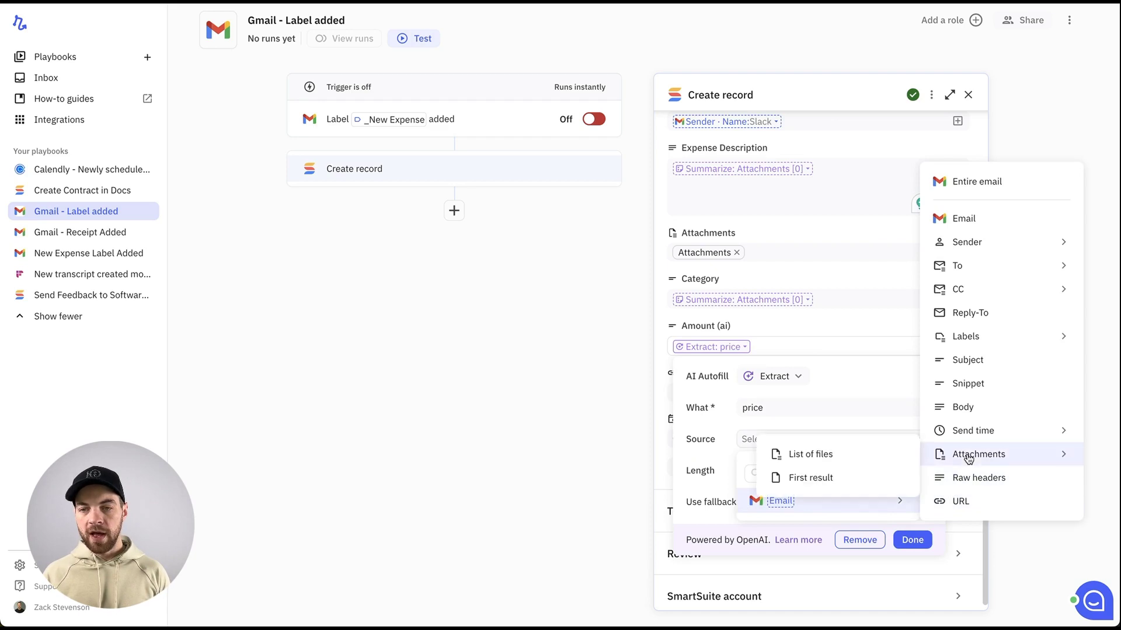
click(832, 478)
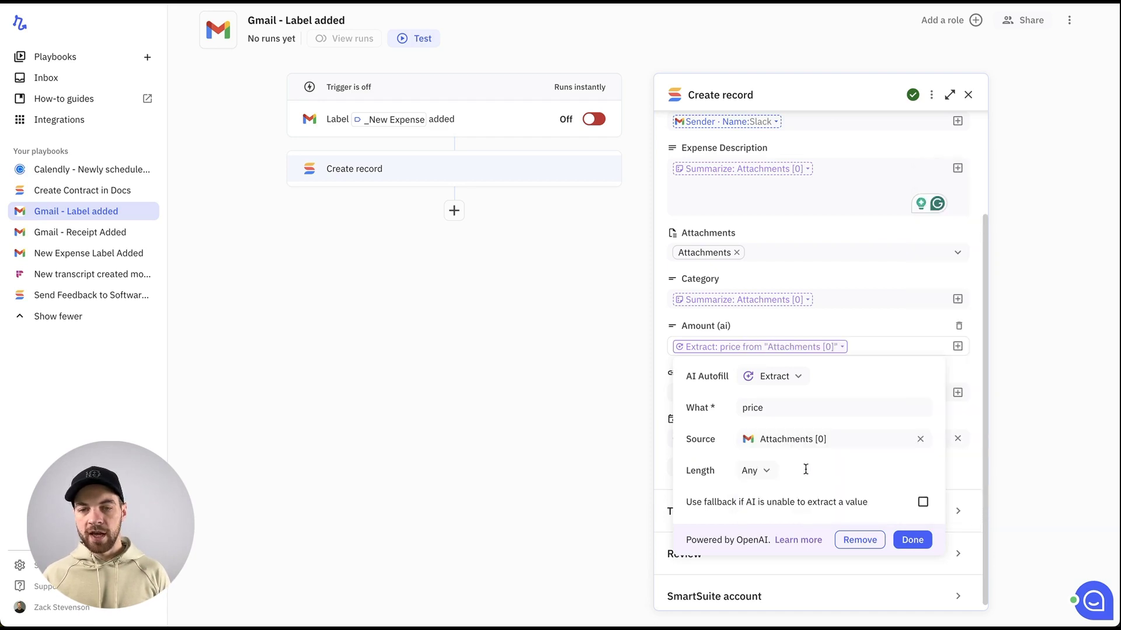
click(759, 470)
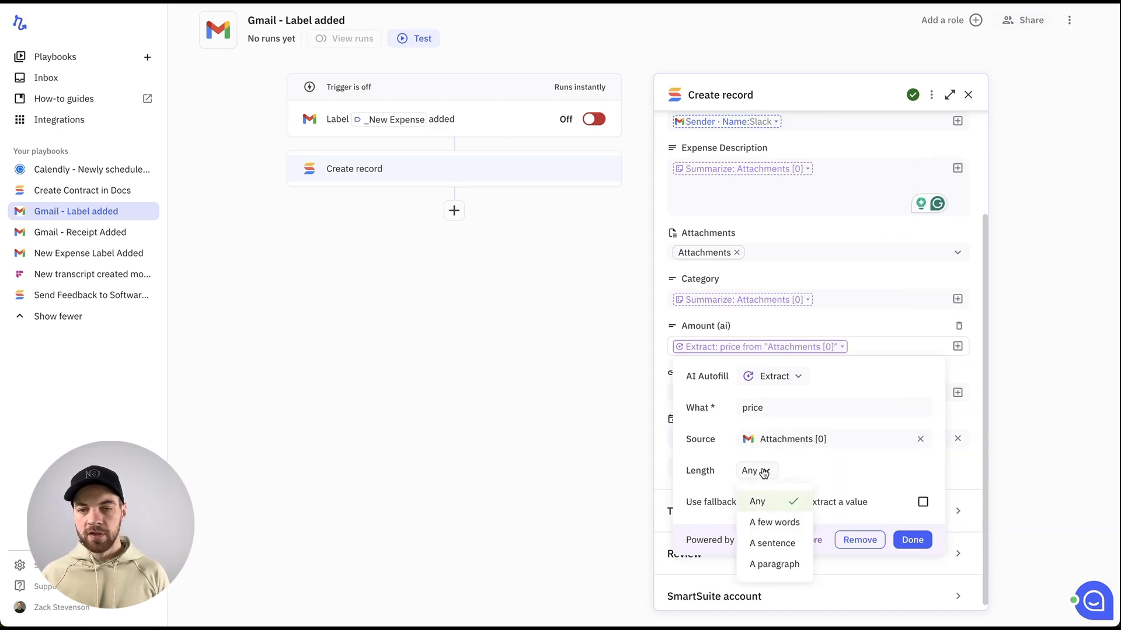
click(758, 501)
click(922, 502)
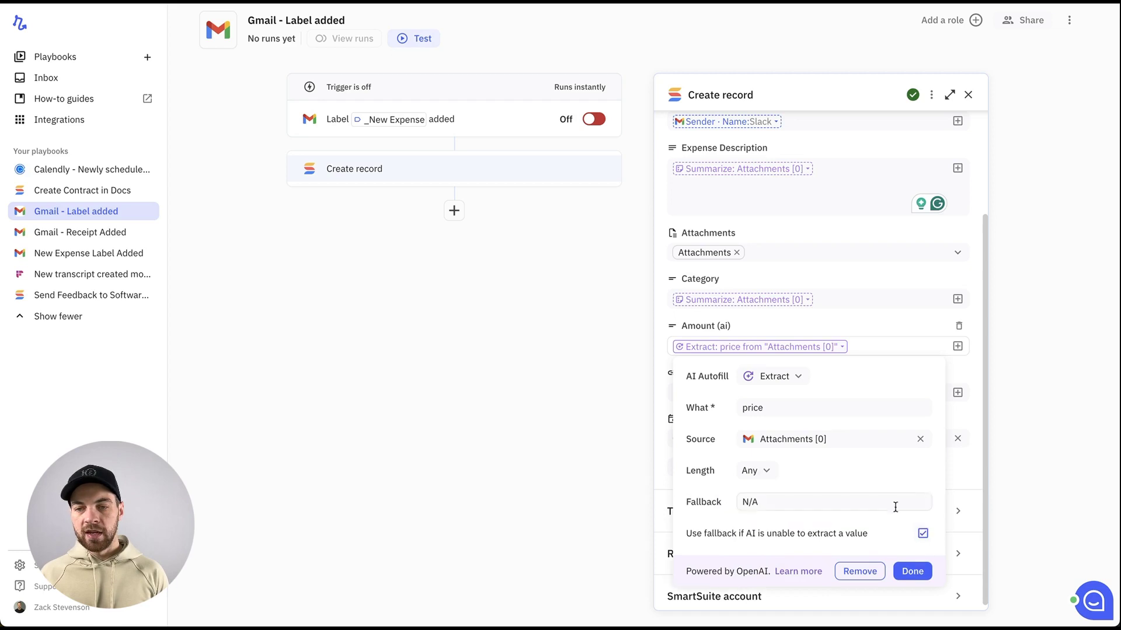
click(913, 571)
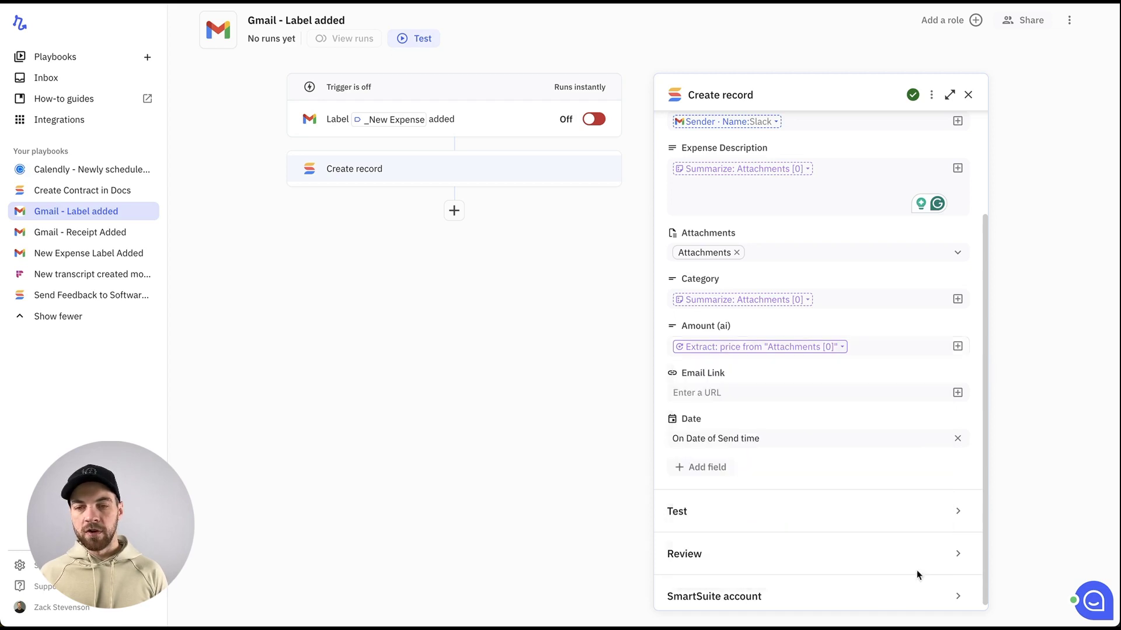
Set Email Link to the email's URL
click(957, 387)
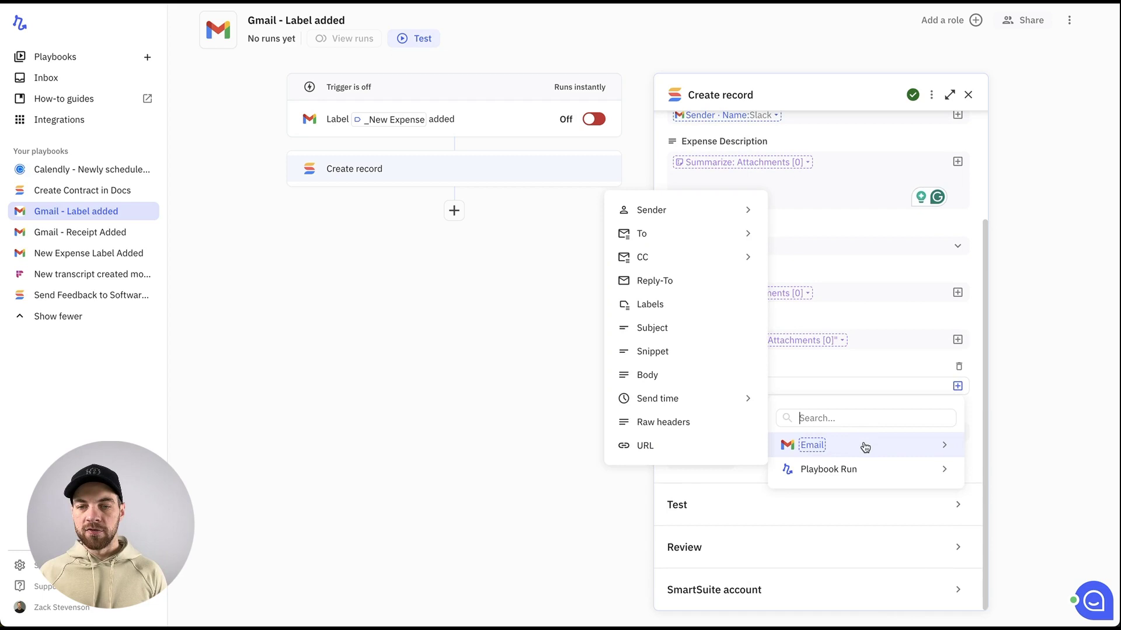
click(677, 445)
scroll(765, 479, up, 1)
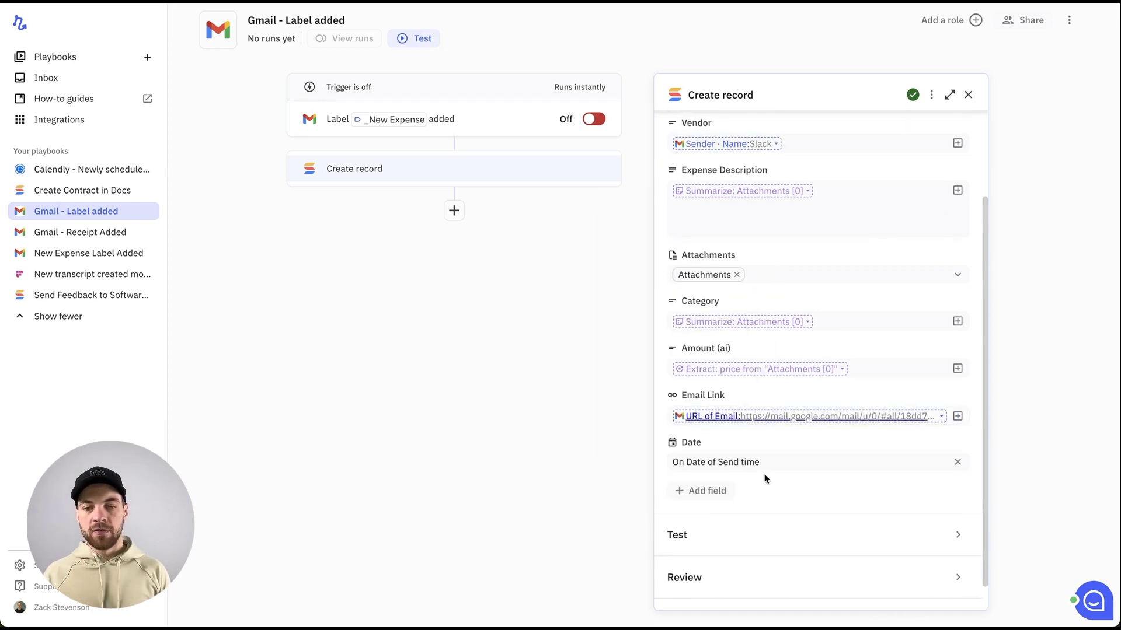
scroll(724, 380, up, 2)
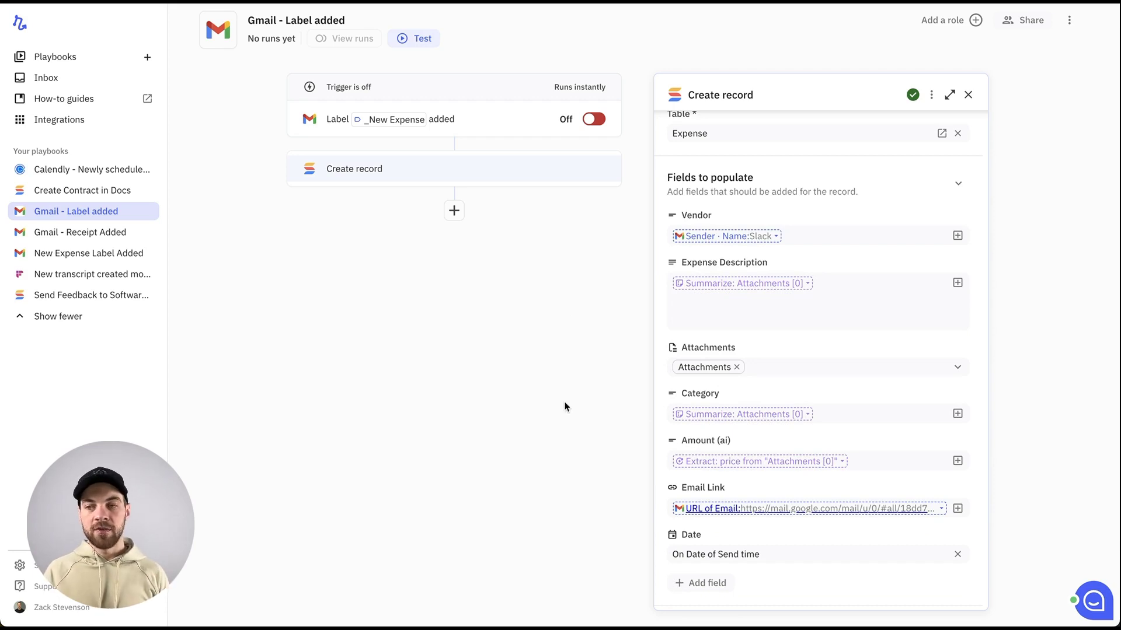
click(555, 315)
Test-run the playbook on the Slack purchase receipt email
click(423, 38)
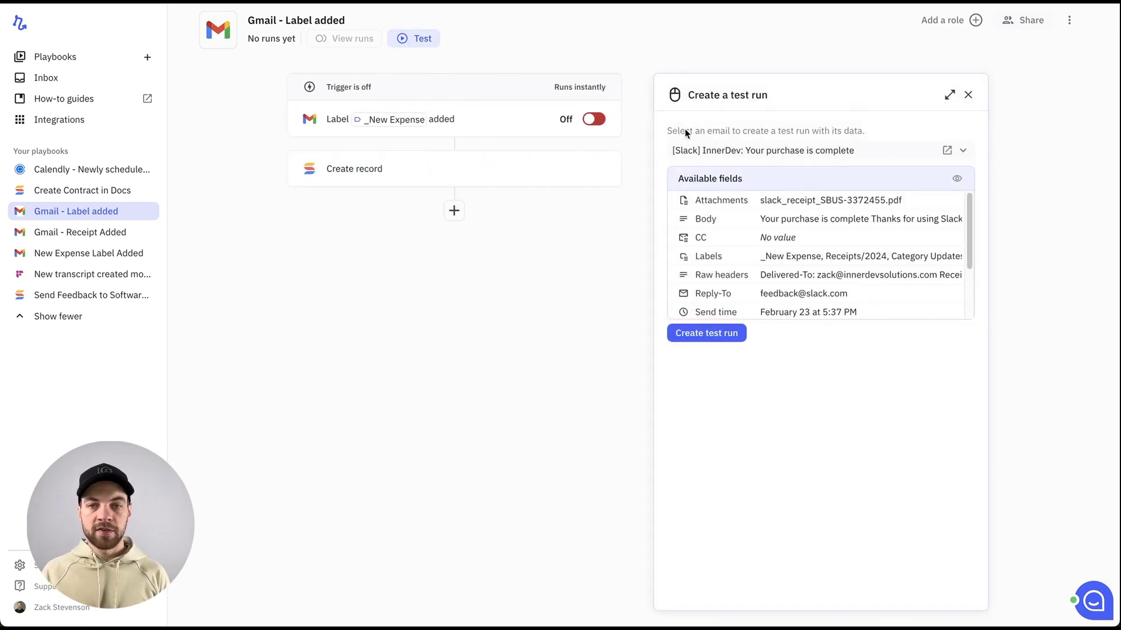
click(706, 334)
click(763, 97)
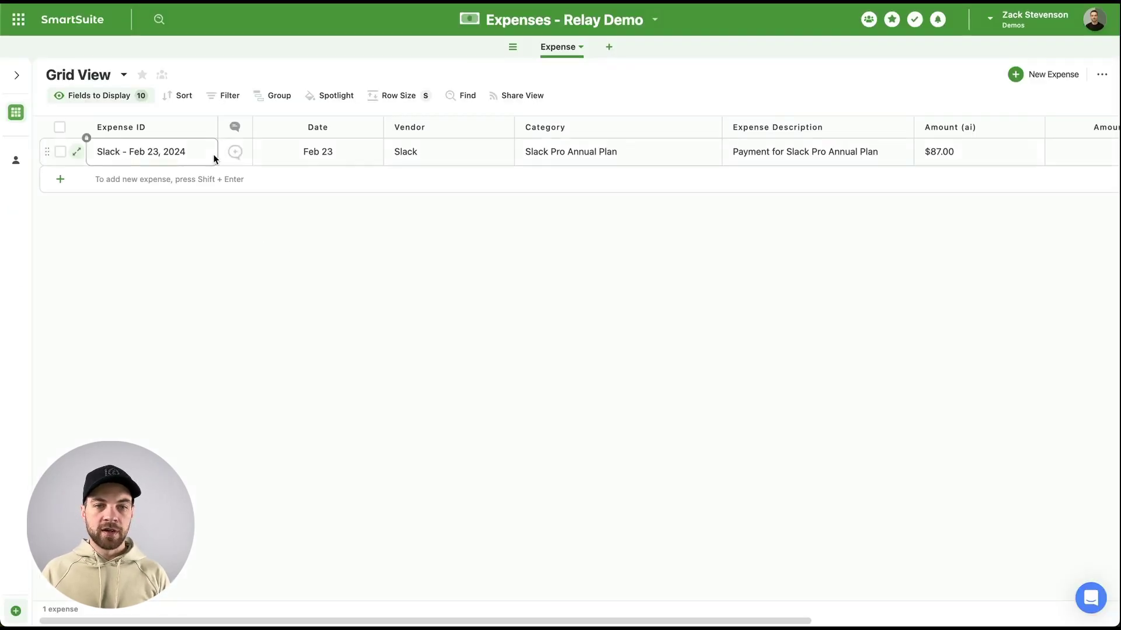
scroll(239, 162, right, 2)
scroll(257, 167, right, 6)
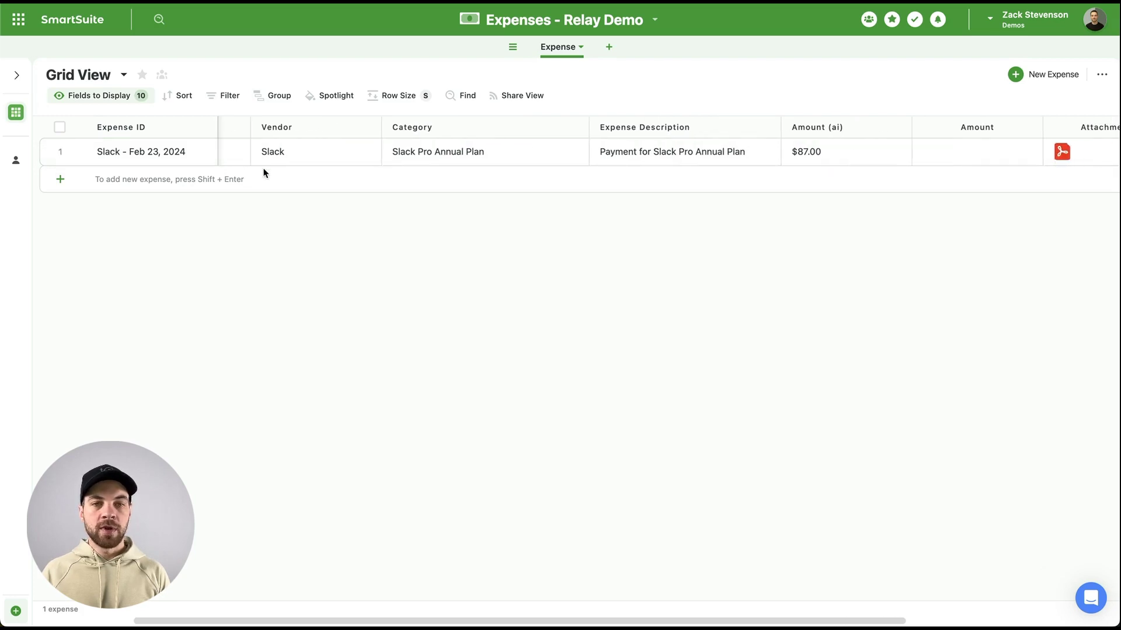
scroll(292, 159, right, 1)
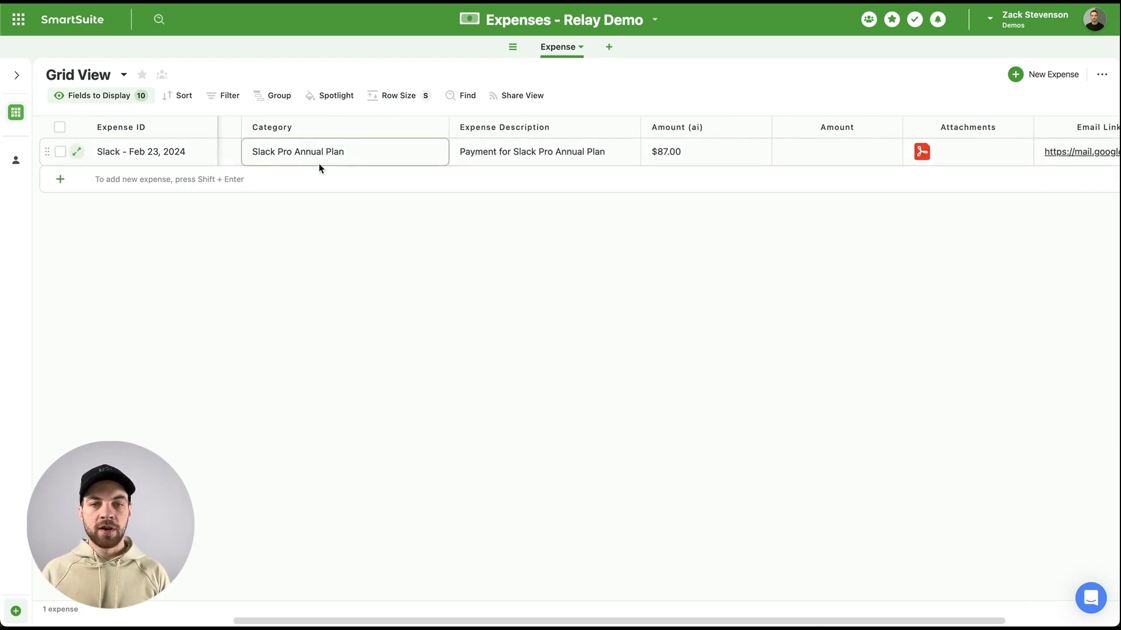
scroll(319, 168, right, 5)
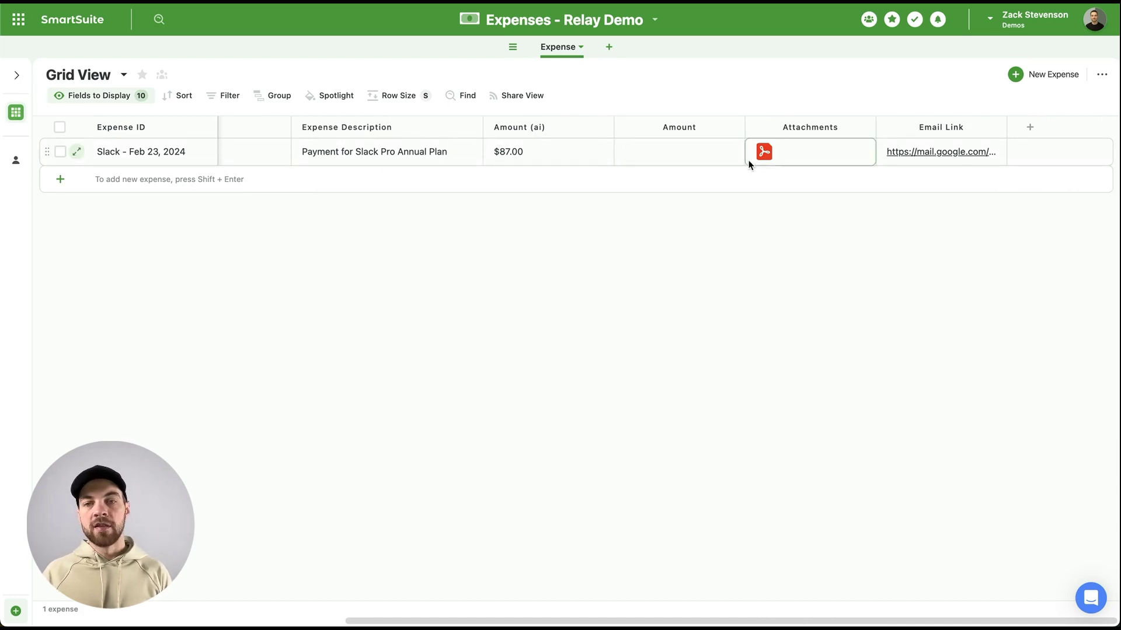
click(781, 154)
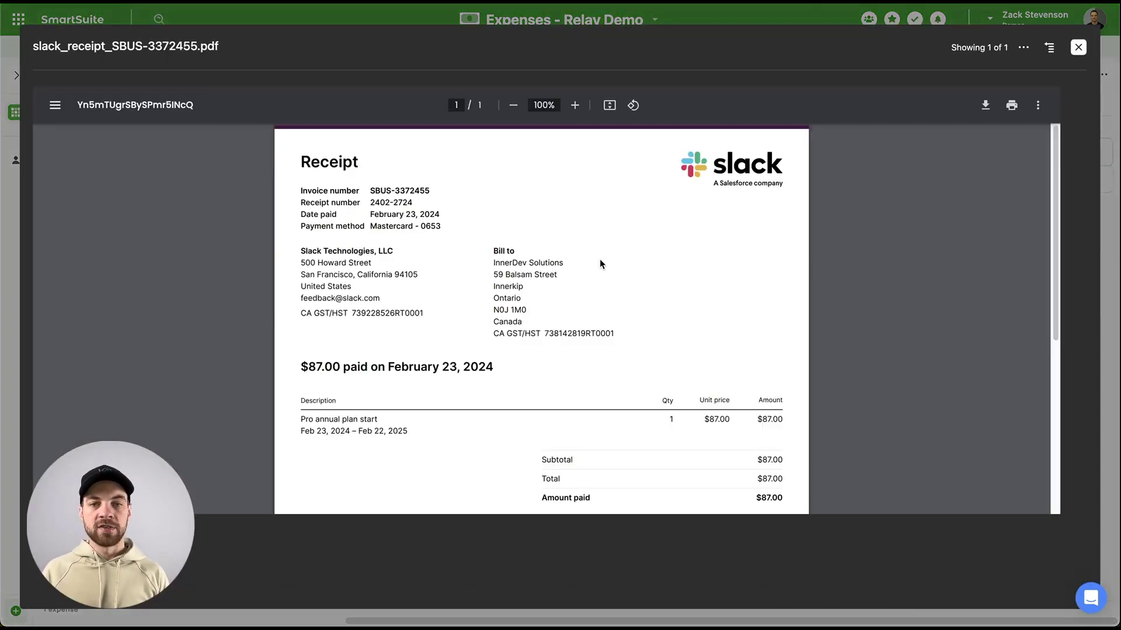
key(Escape)
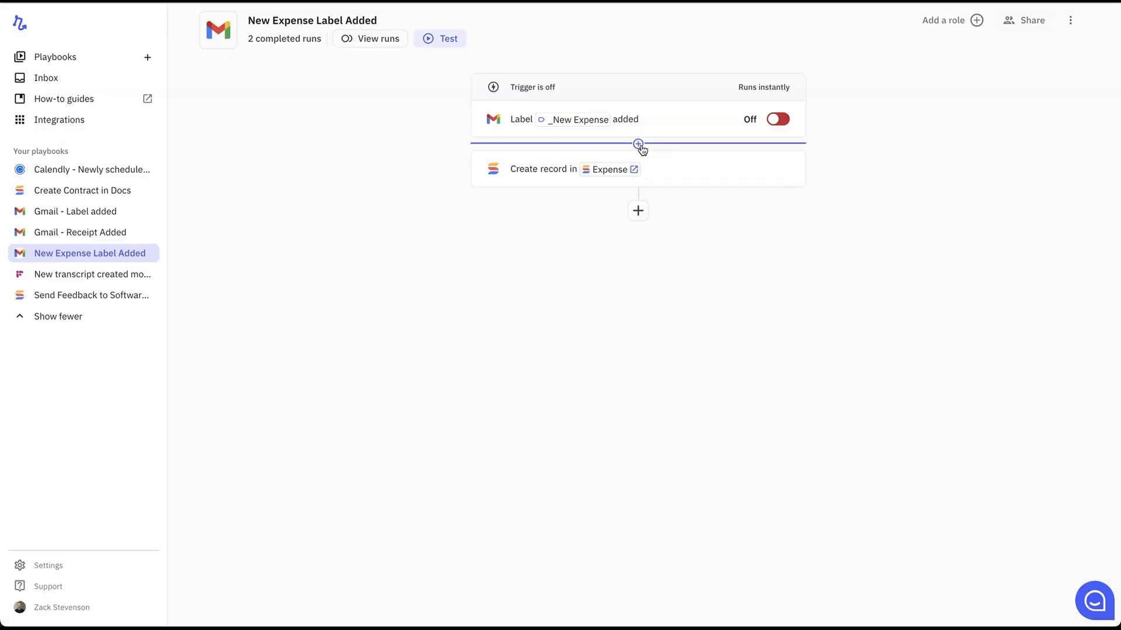
Insert a rule-based path after the Gmail trigger and name Path A 'If pdf exists'
click(638, 144)
mouse_move(617, 250)
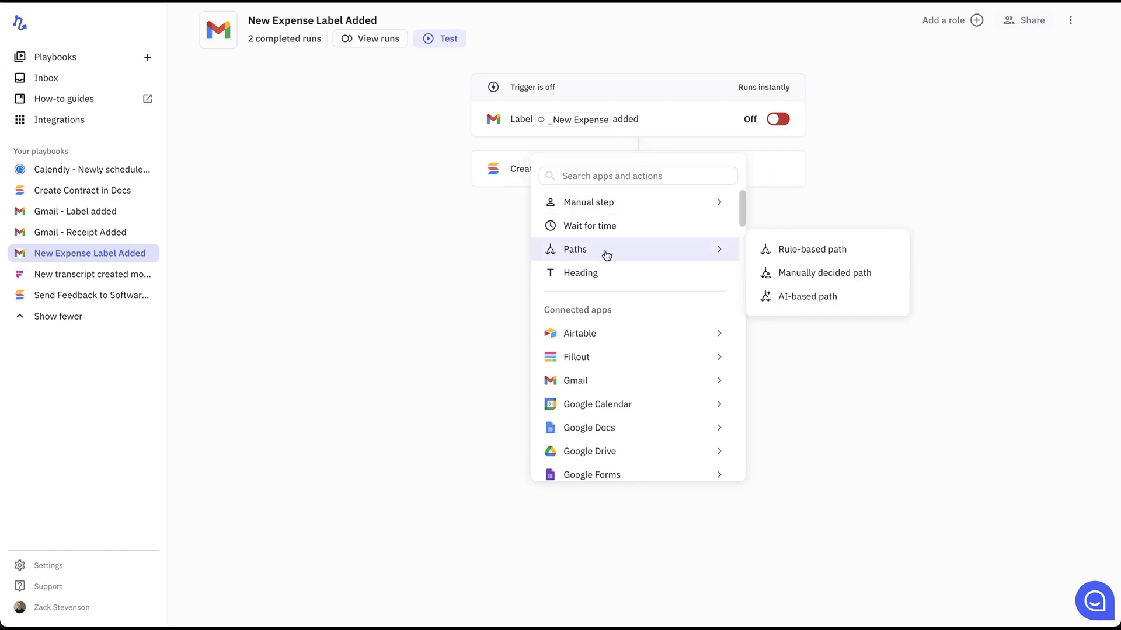
click(800, 251)
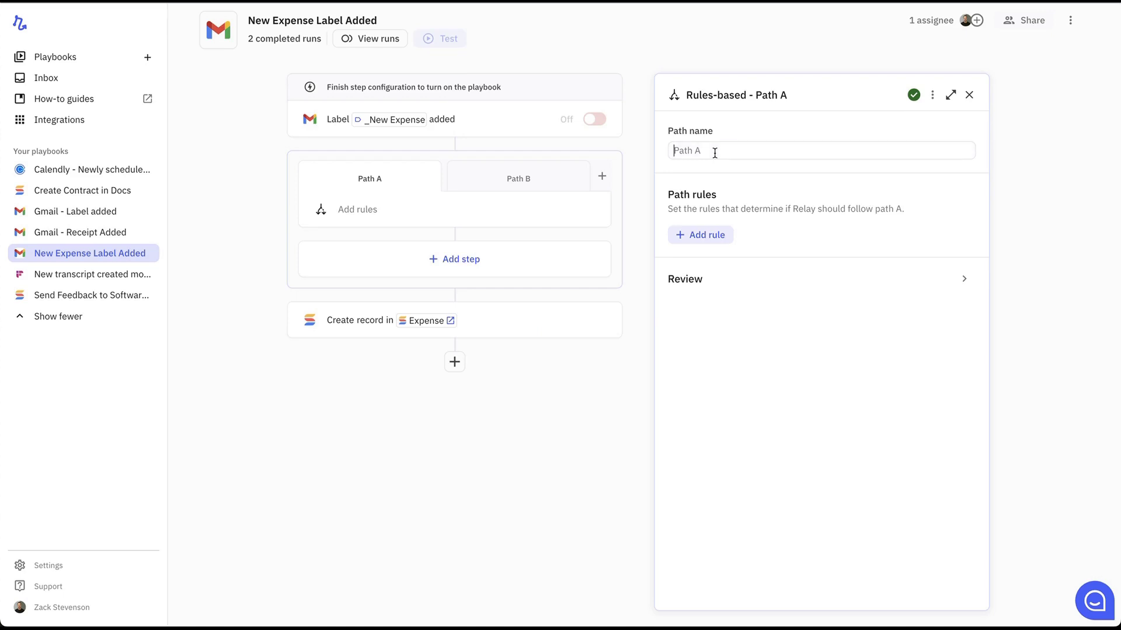
key(ctrl+a)
key(BackSpace)
text(If pdf exists)
Add a rule requiring the email's Attachments to be not empty
click(704, 236)
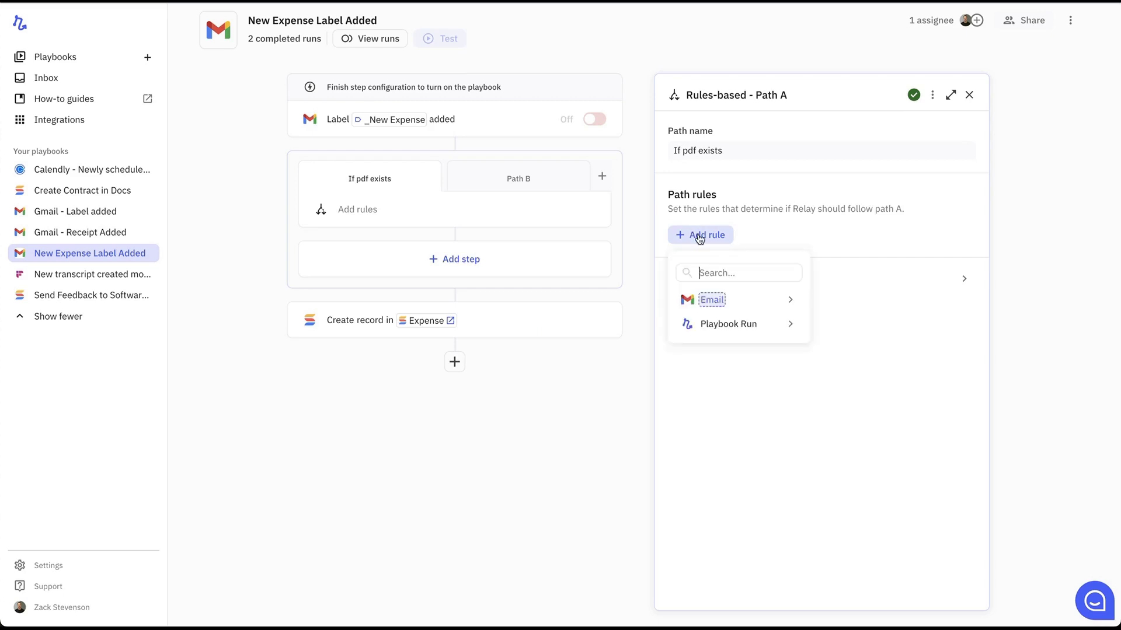
mouse_move(734, 305)
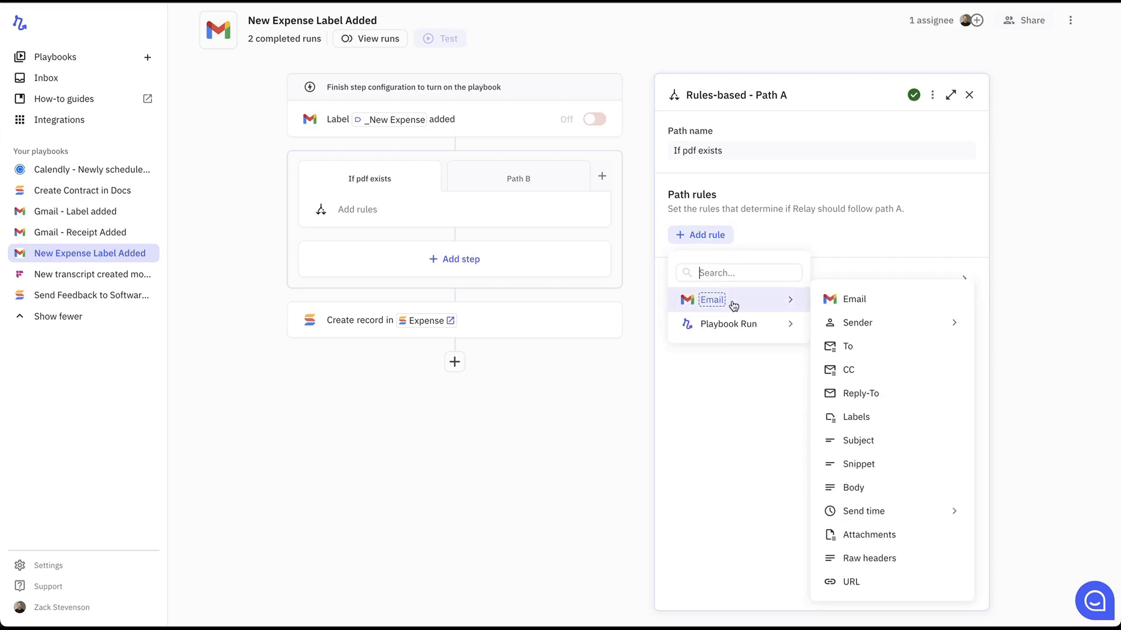
click(884, 536)
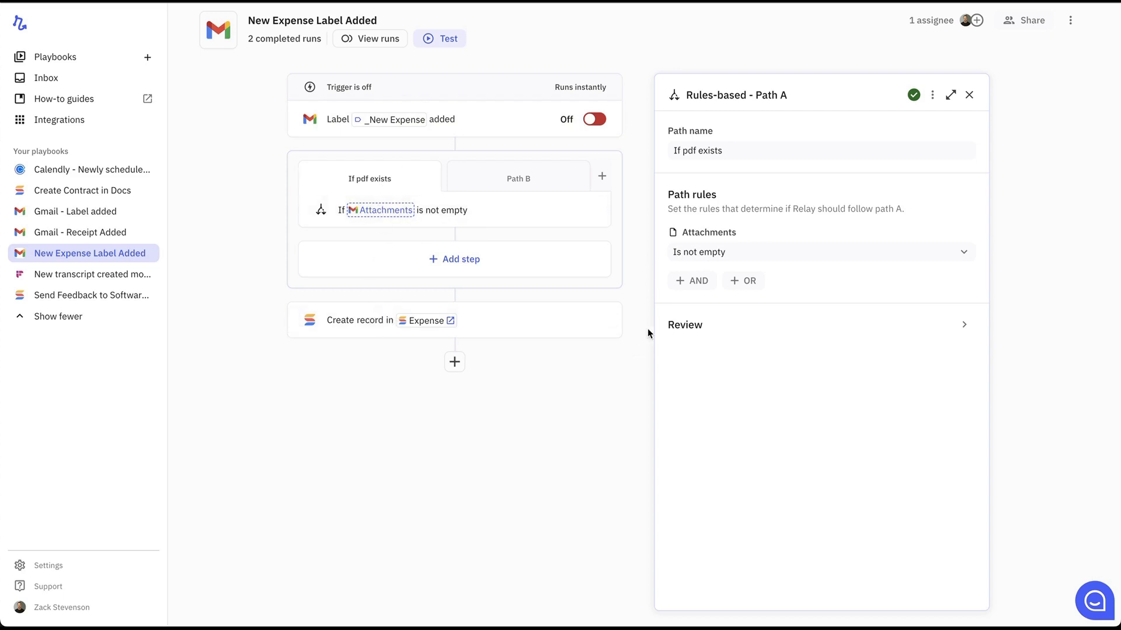
Duplicate the Create record in Expense step and move one copy into the If pdf exists branch
click(614, 322)
click(589, 360)
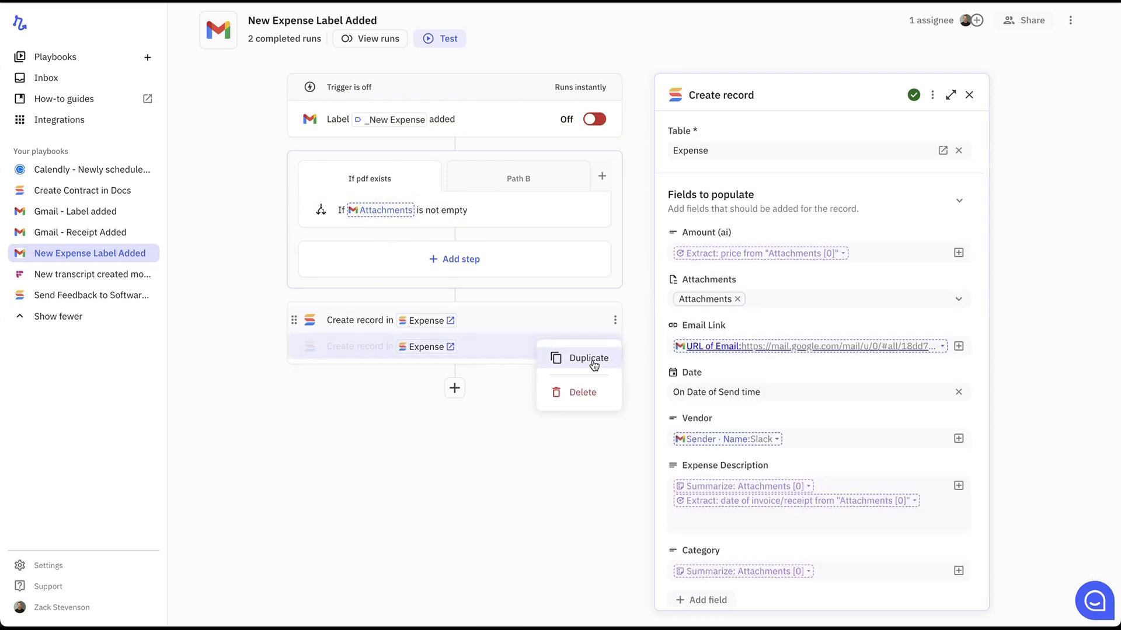
drag(293, 320, 304, 260)
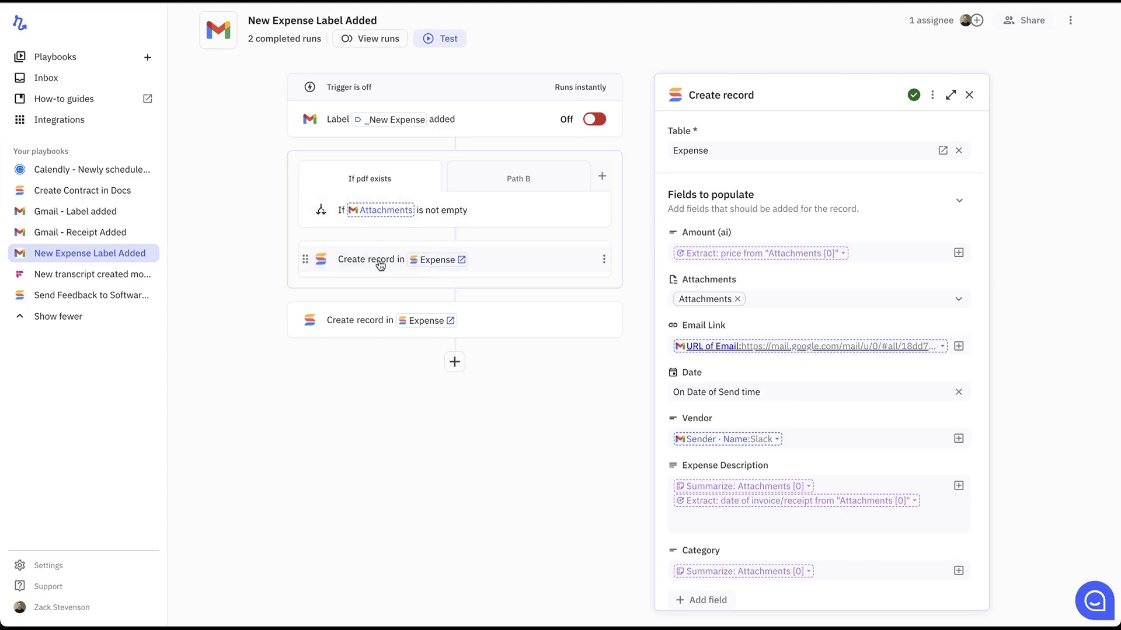
Bring up Path B's settings, which run when no other path matches
scroll(687, 252, down, 1)
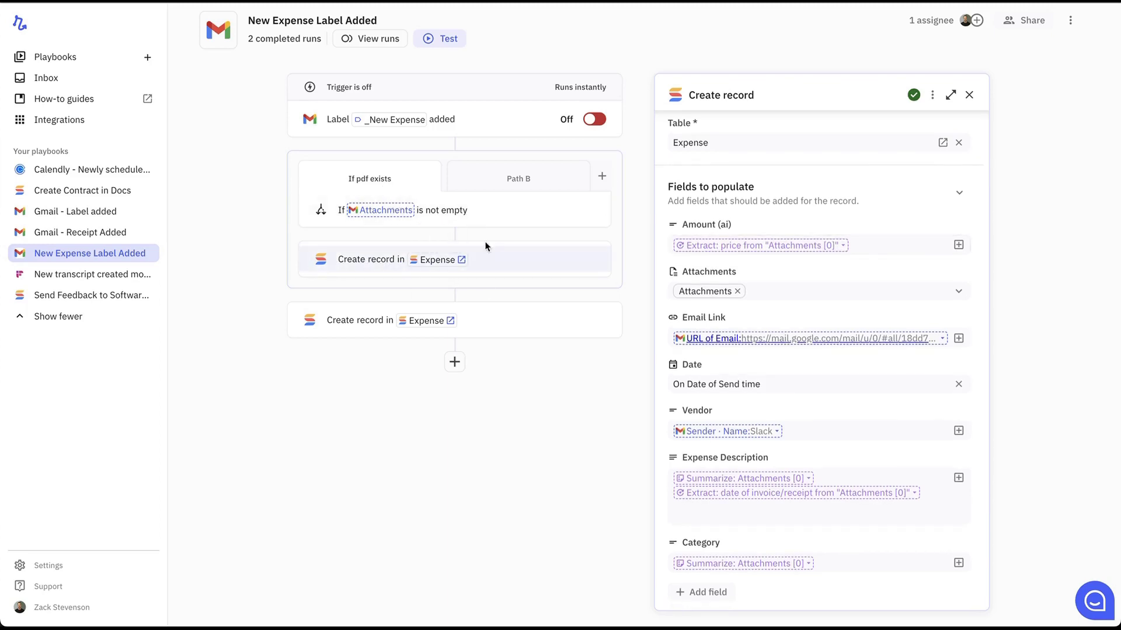
scroll(749, 319, down, 1)
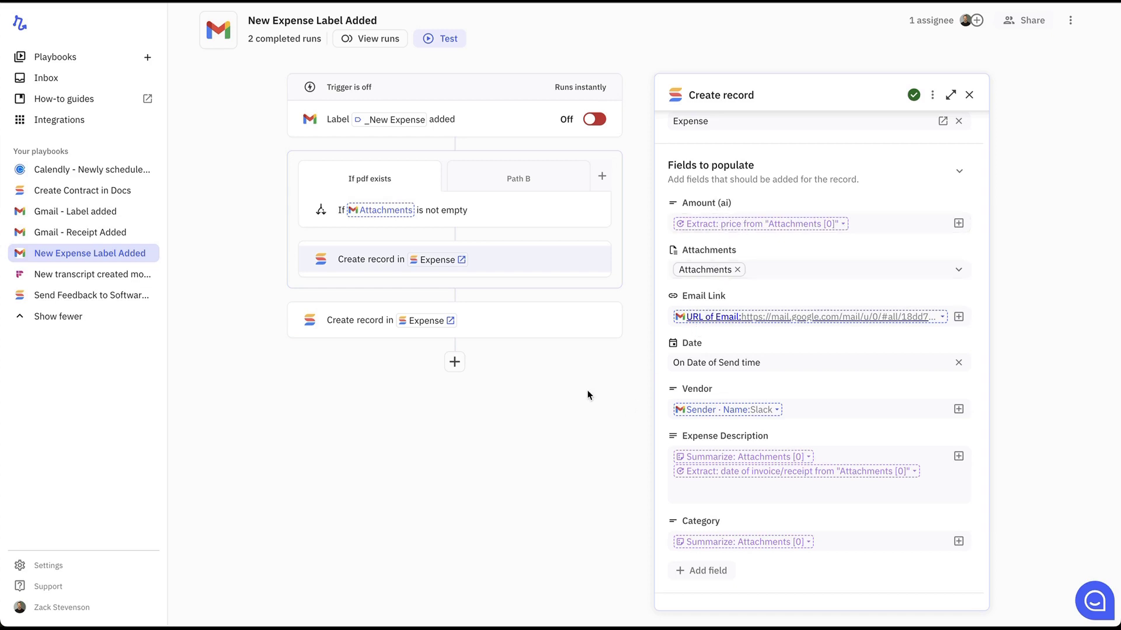
click(521, 170)
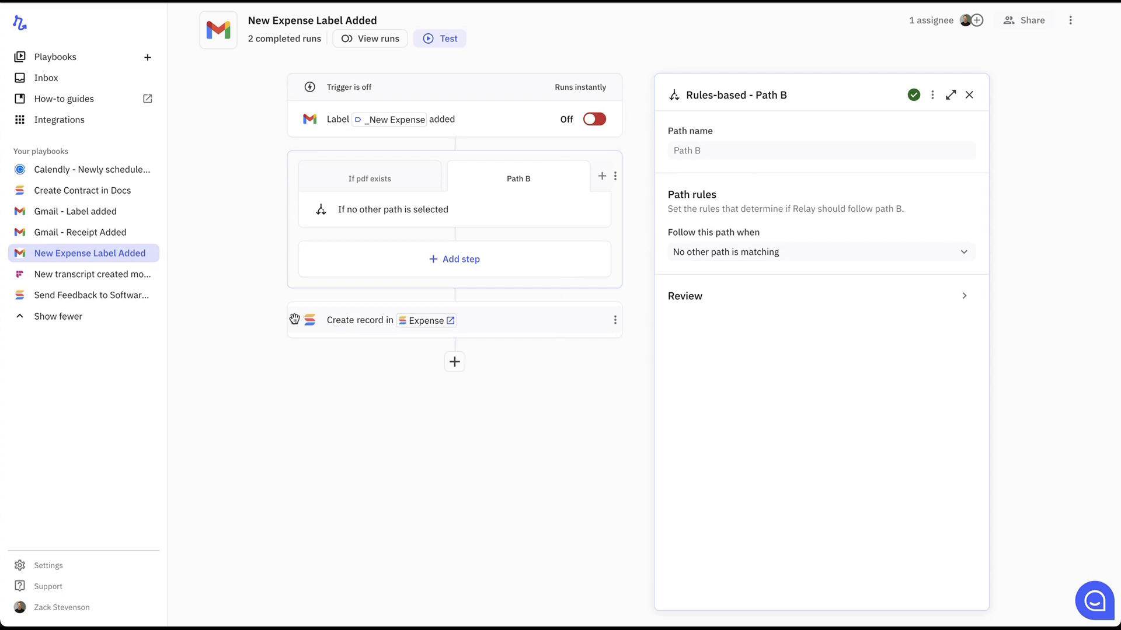
Move the remaining Create record step into Path B and summarize Expense Description from Email > Body instead of Attachments [0]
drag(304, 320, 445, 250)
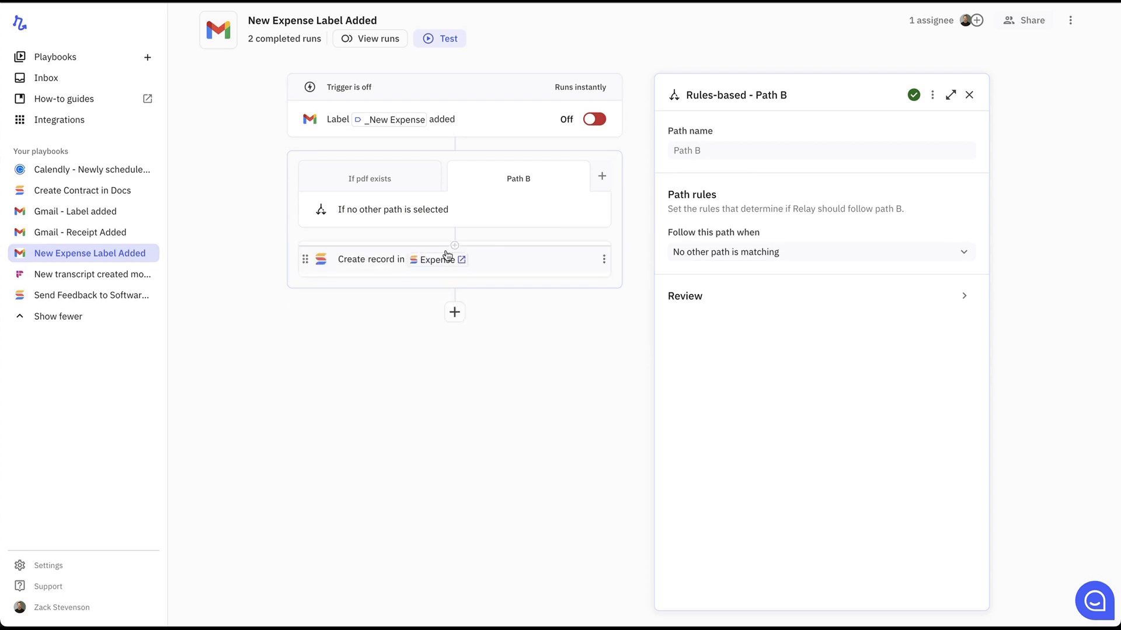
click(525, 257)
scroll(868, 250, down, 2)
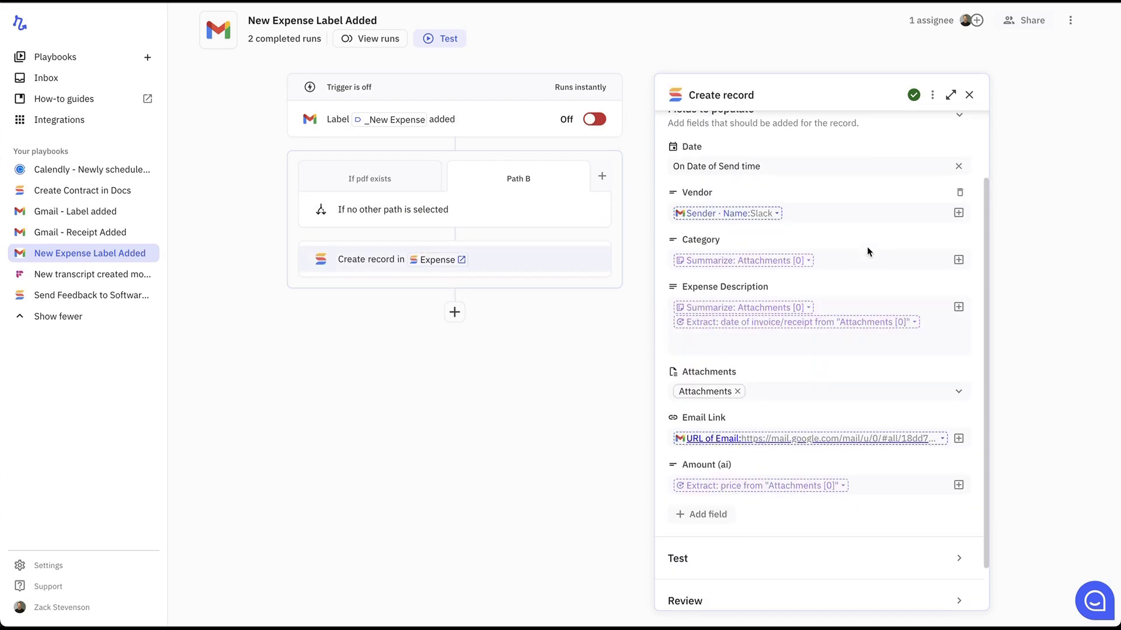
click(808, 255)
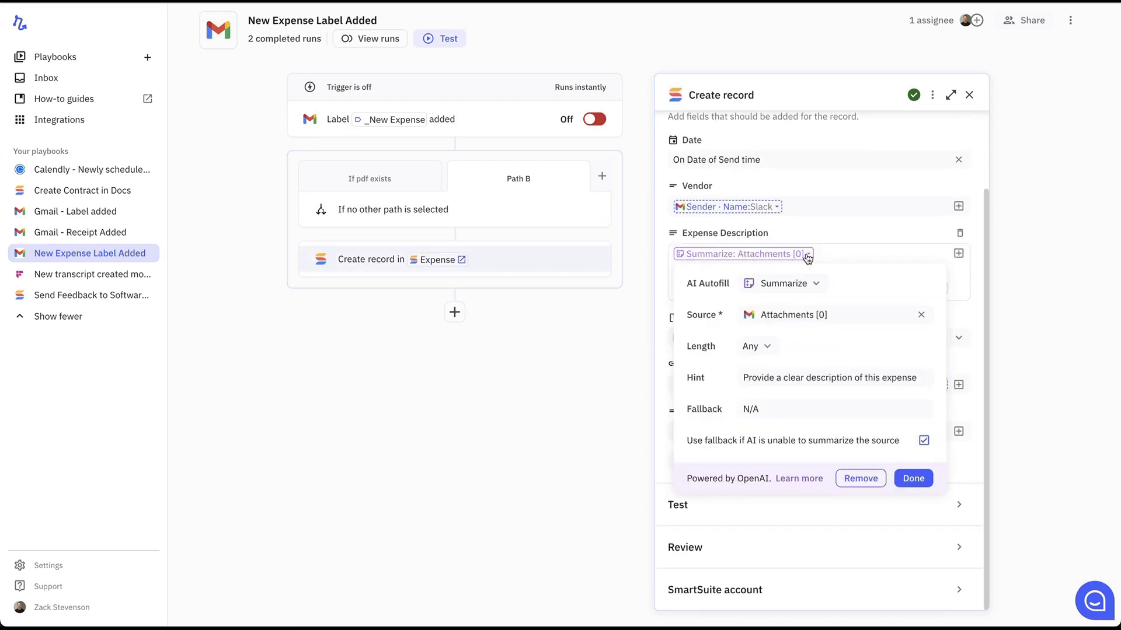
click(921, 315)
click(906, 318)
mouse_move(844, 378)
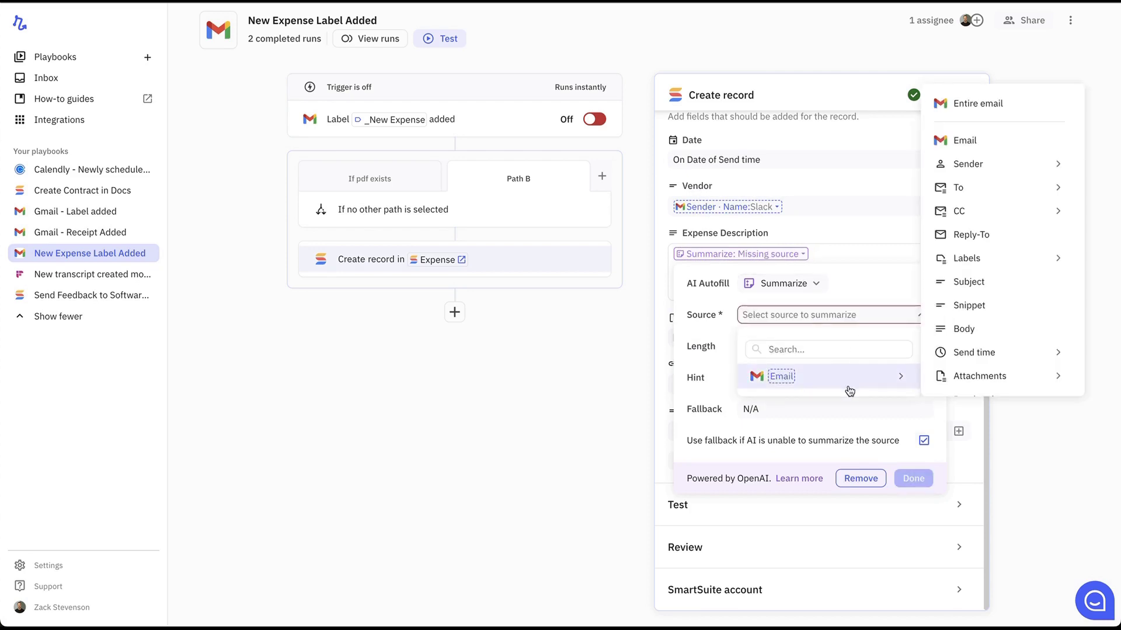
click(972, 328)
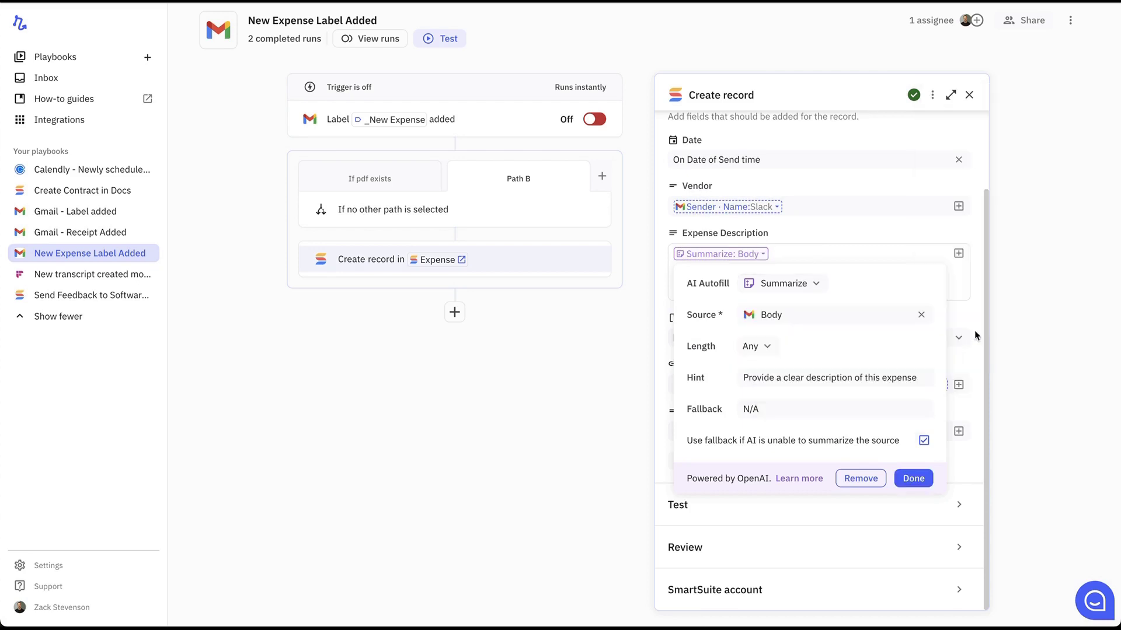
click(913, 479)
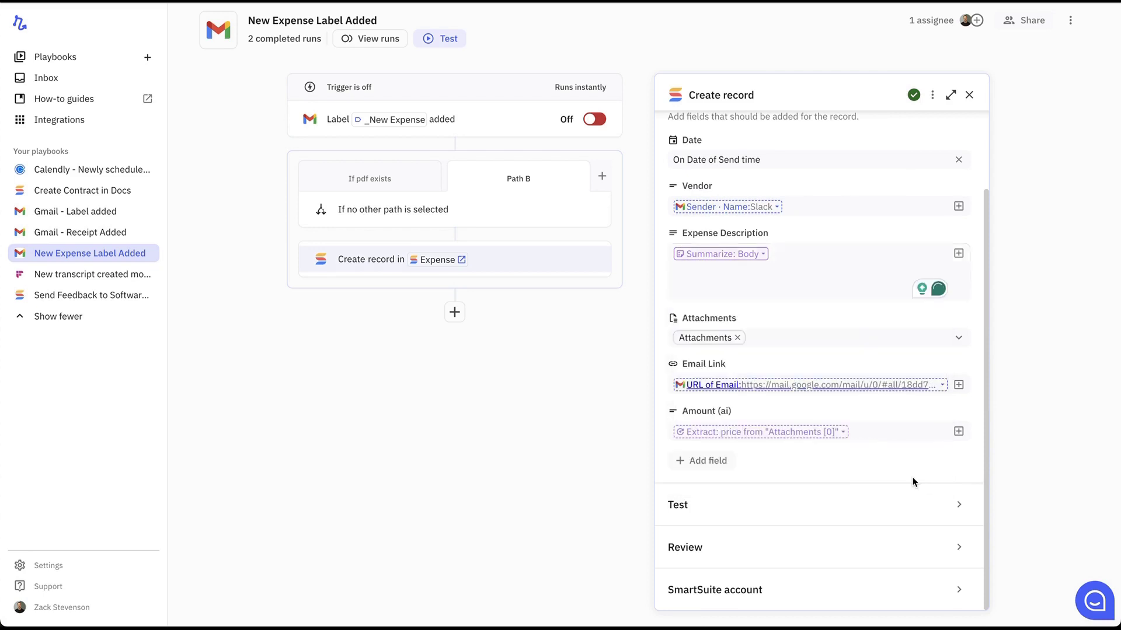
Make Amount (ai) extract the price from the email Body
click(748, 438)
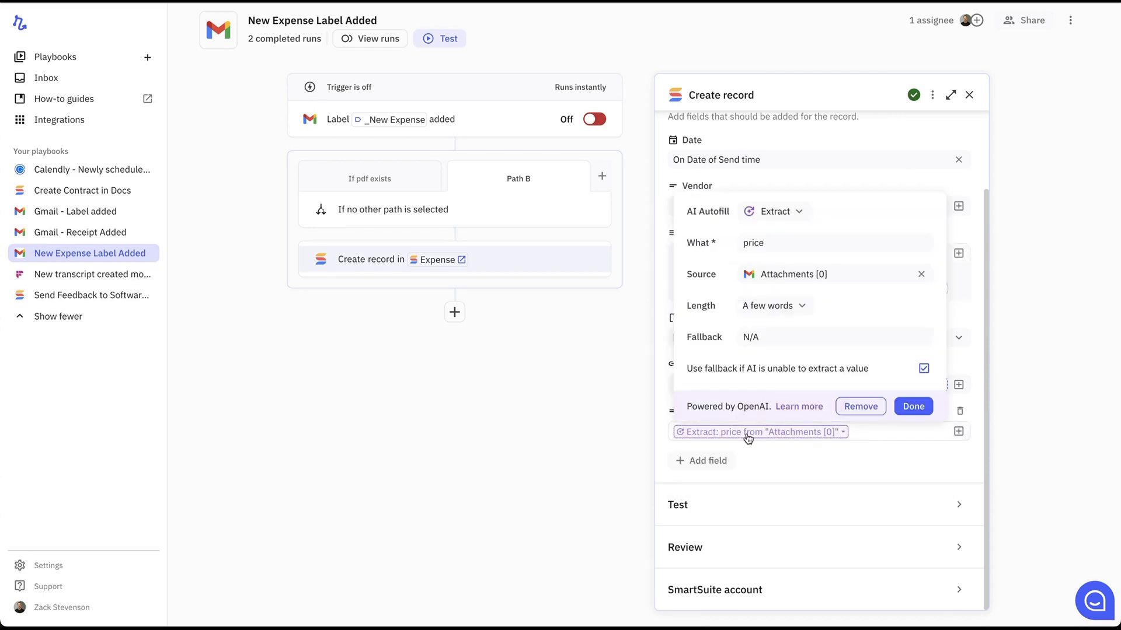
click(782, 276)
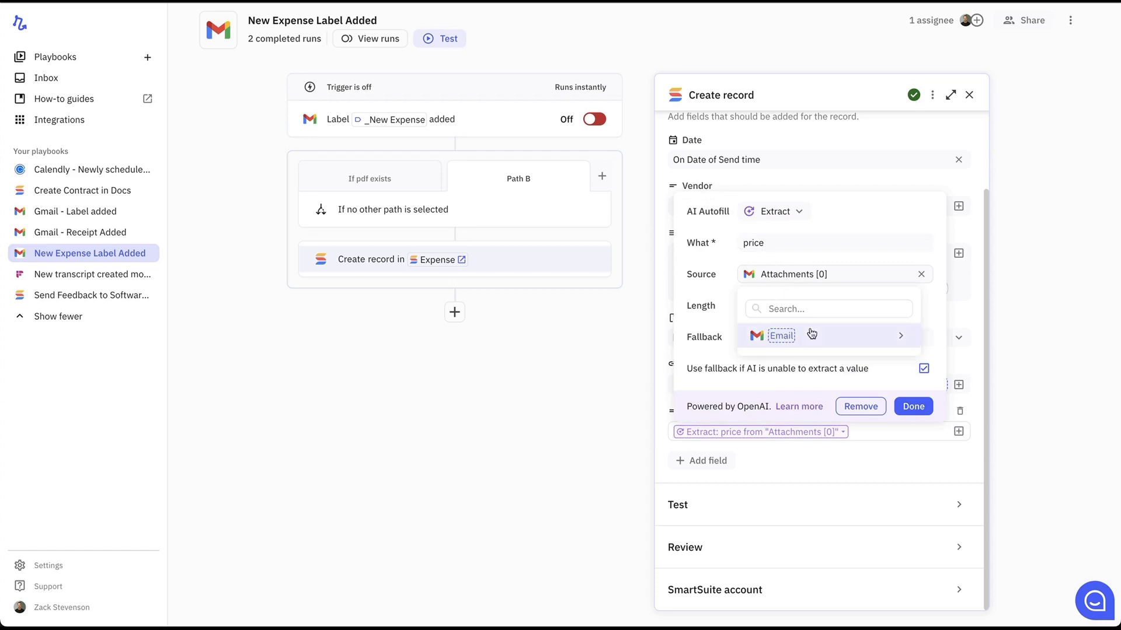
mouse_move(812, 337)
click(964, 561)
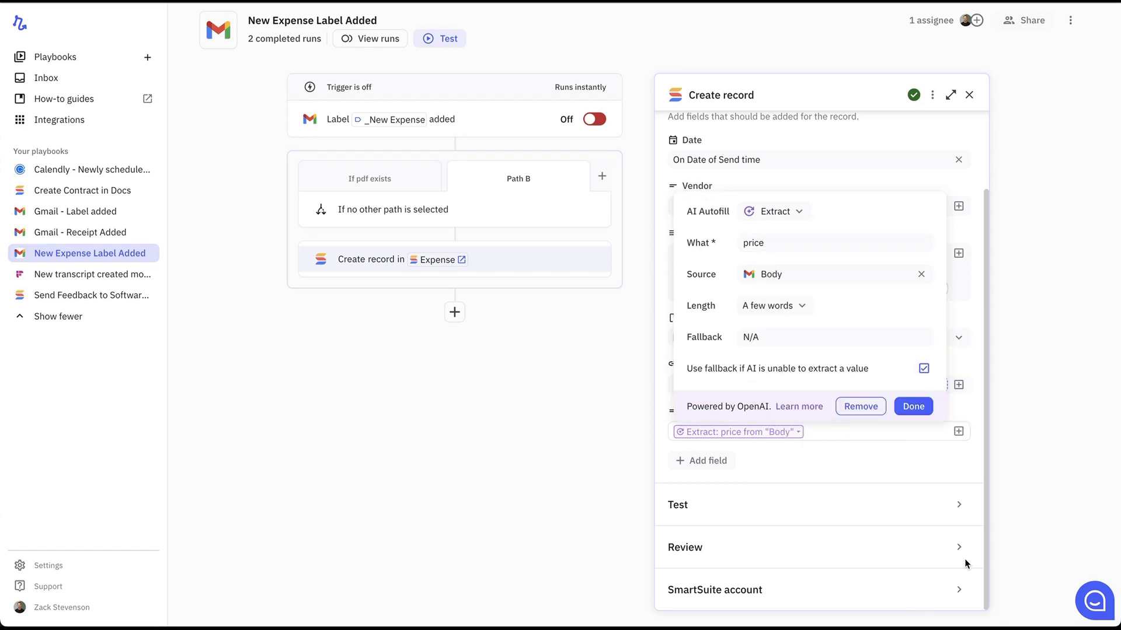
click(914, 409)
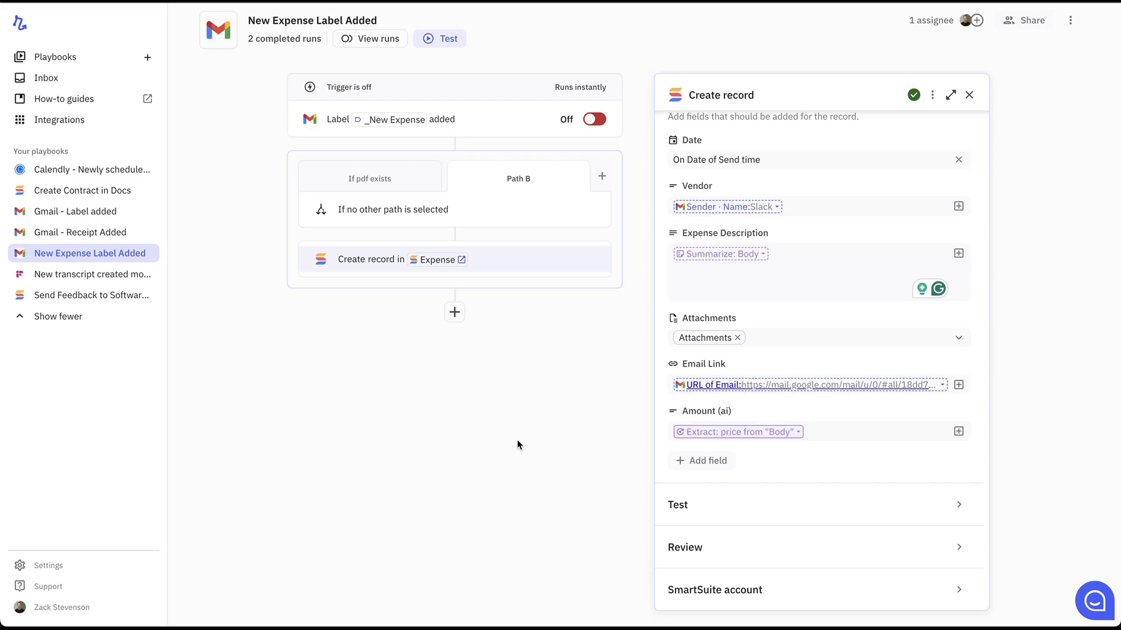
Review both paths' rules, ending on If pdf exists with its Attachments is not empty rule
click(339, 175)
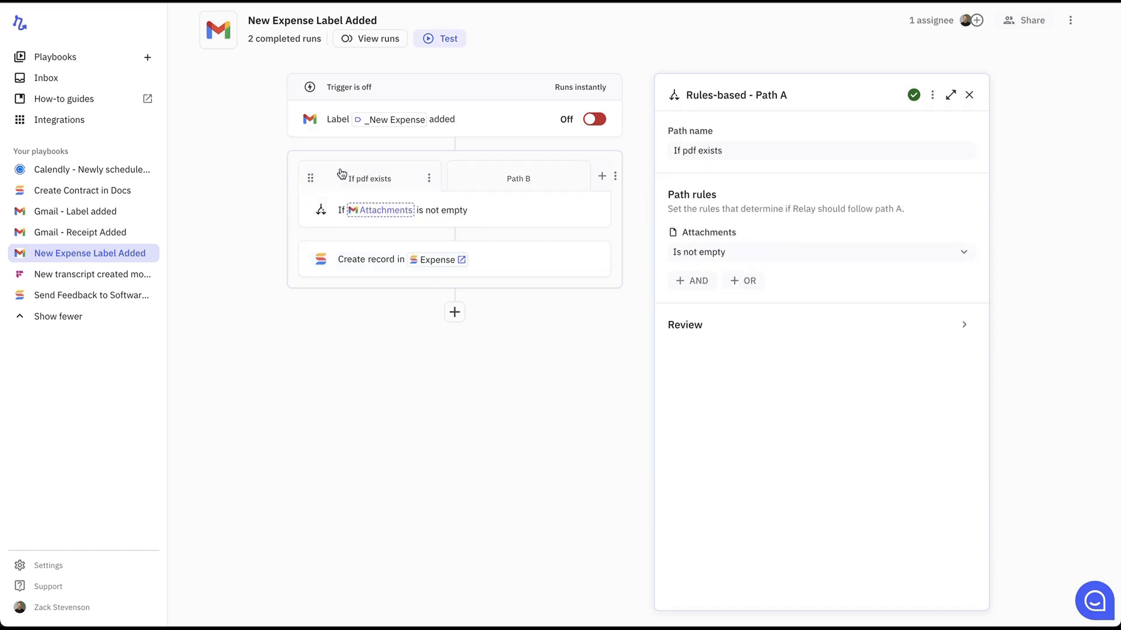
click(464, 171)
click(370, 178)
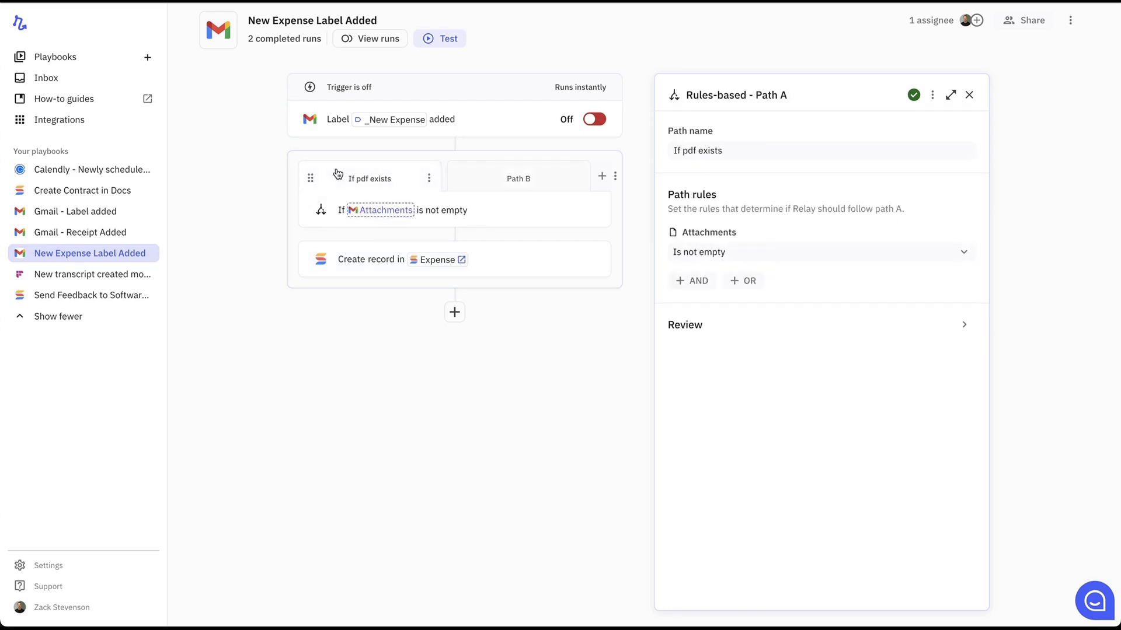